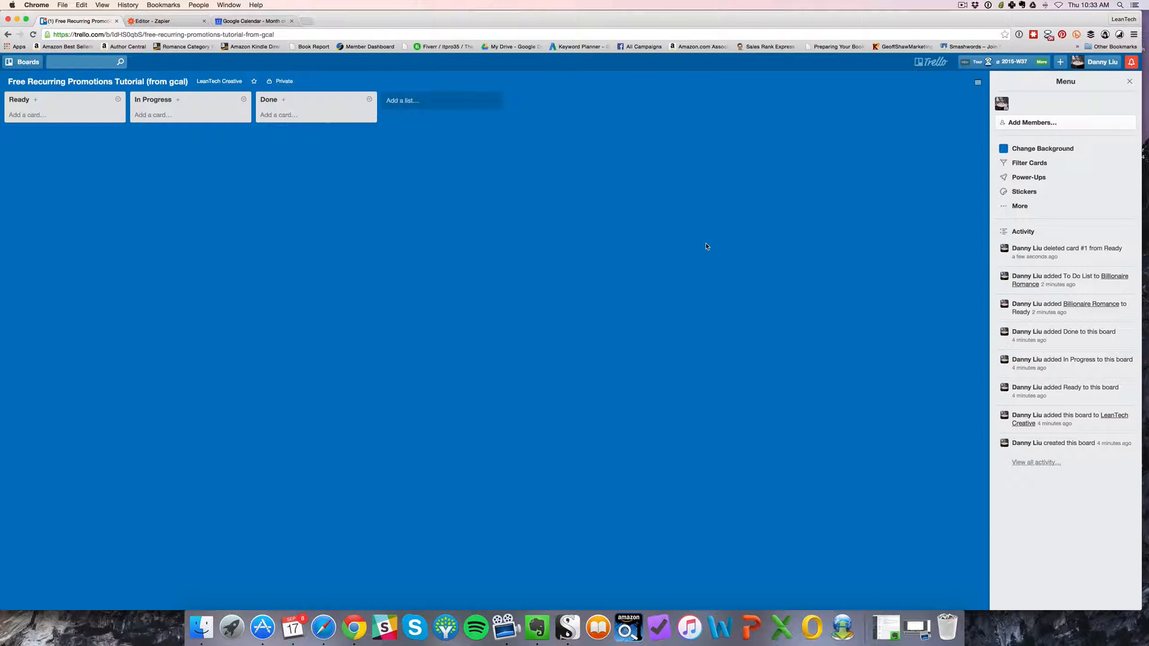
# - Compare the Free Recurring Promotions Tutorial board in Trello with the promo events in Google Calendar, and return the calendar to the current month
pyautogui.click(245, 23)
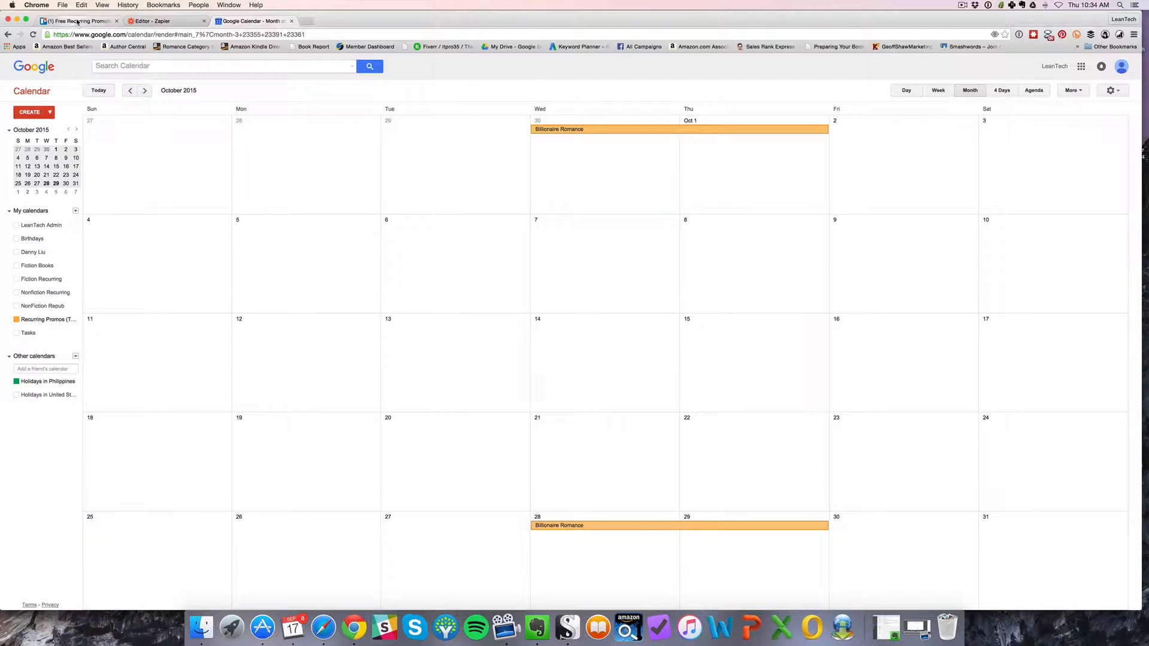
pyautogui.click(77, 22)
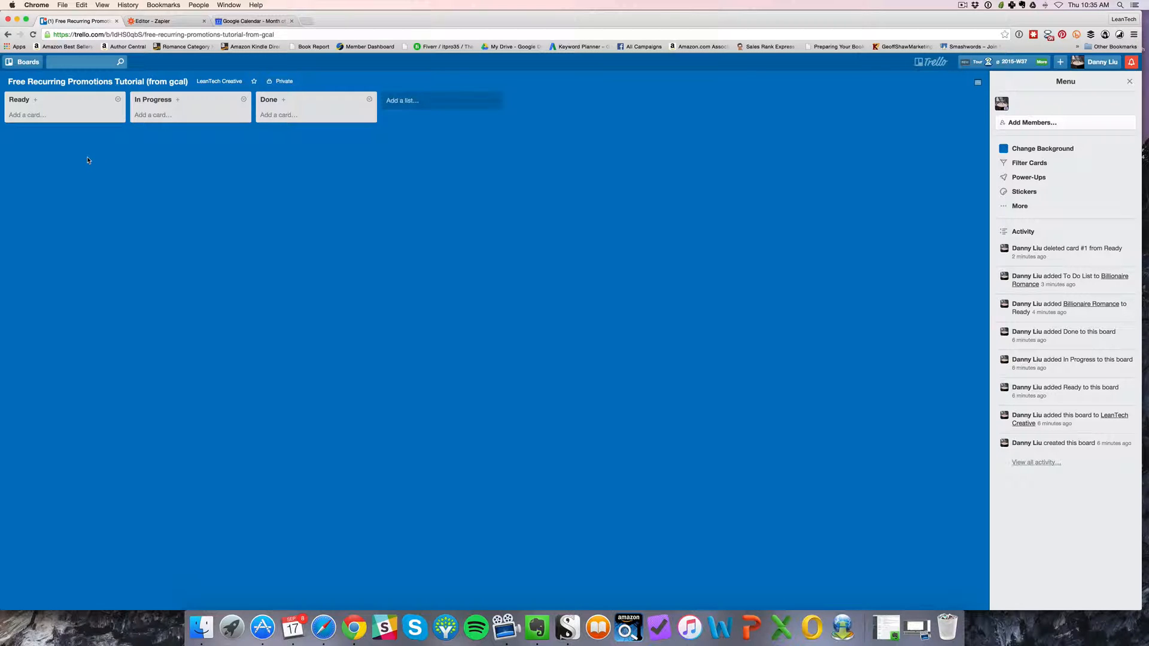
pyautogui.click(231, 21)
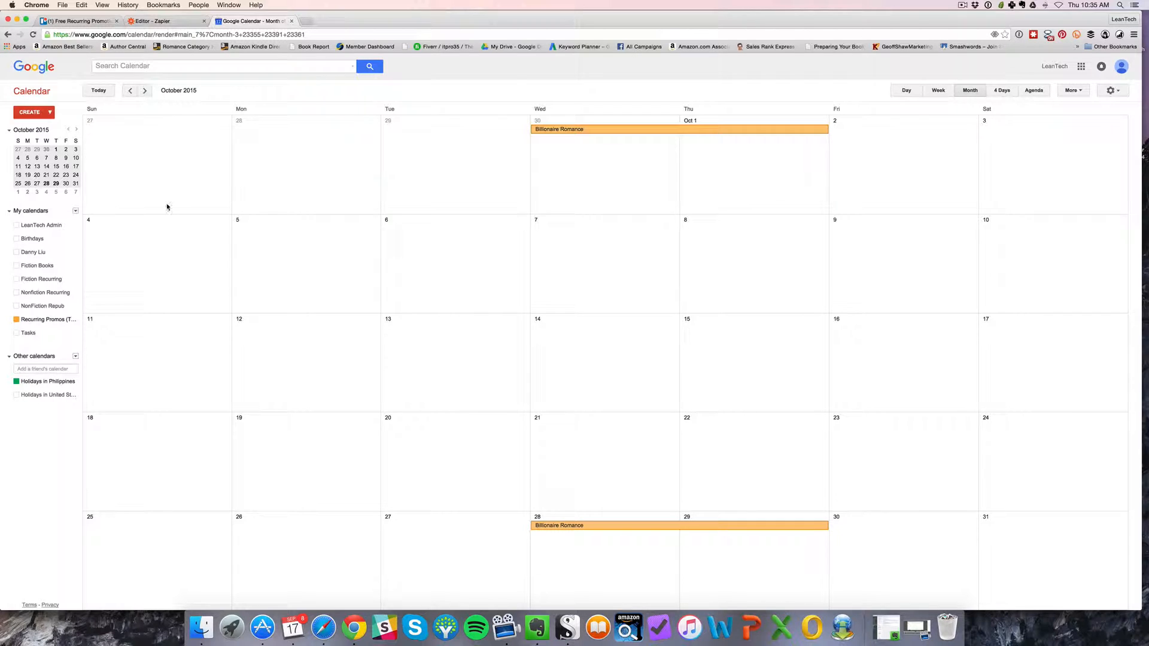
pyautogui.click(62, 20)
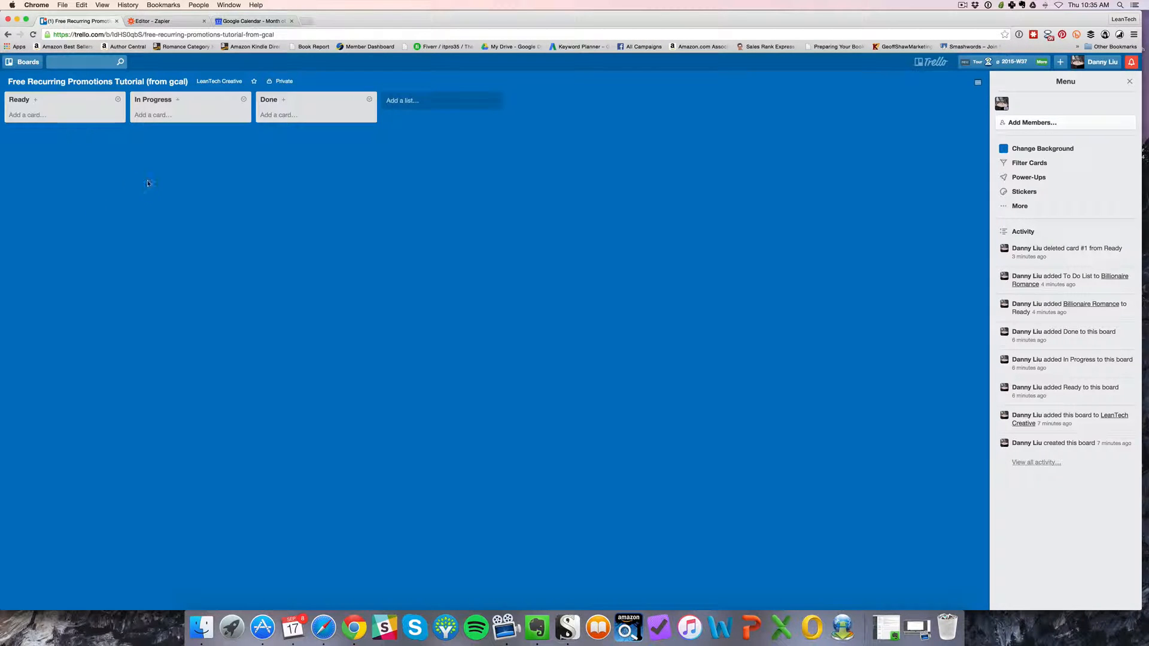
pyautogui.click(250, 21)
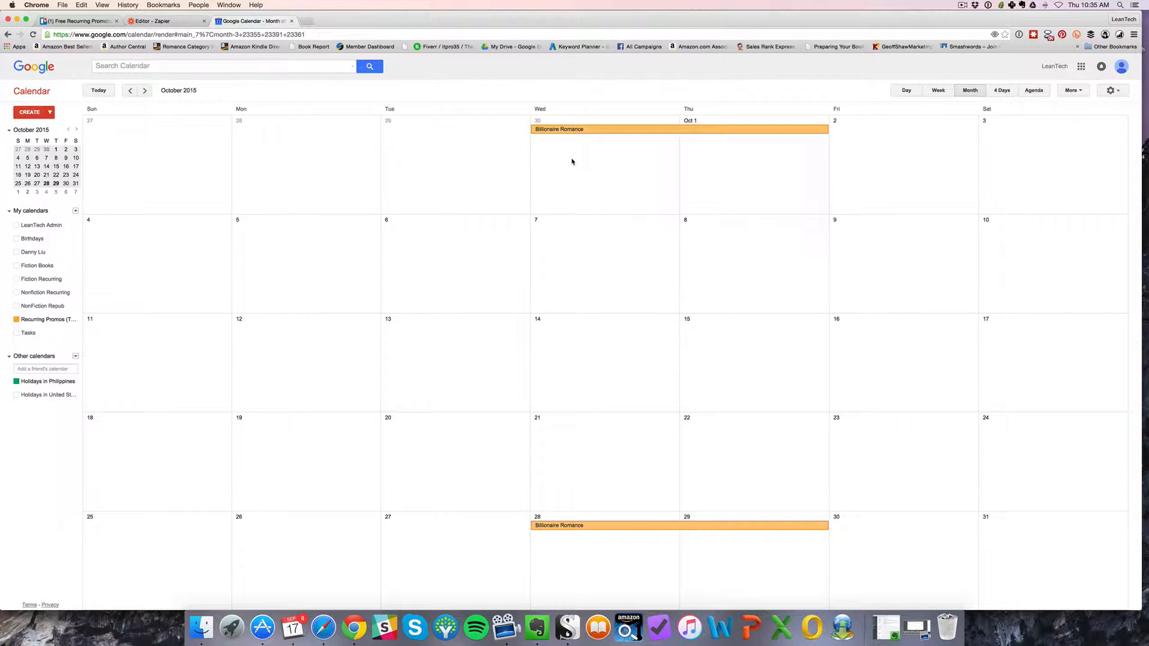
pyautogui.press('t')
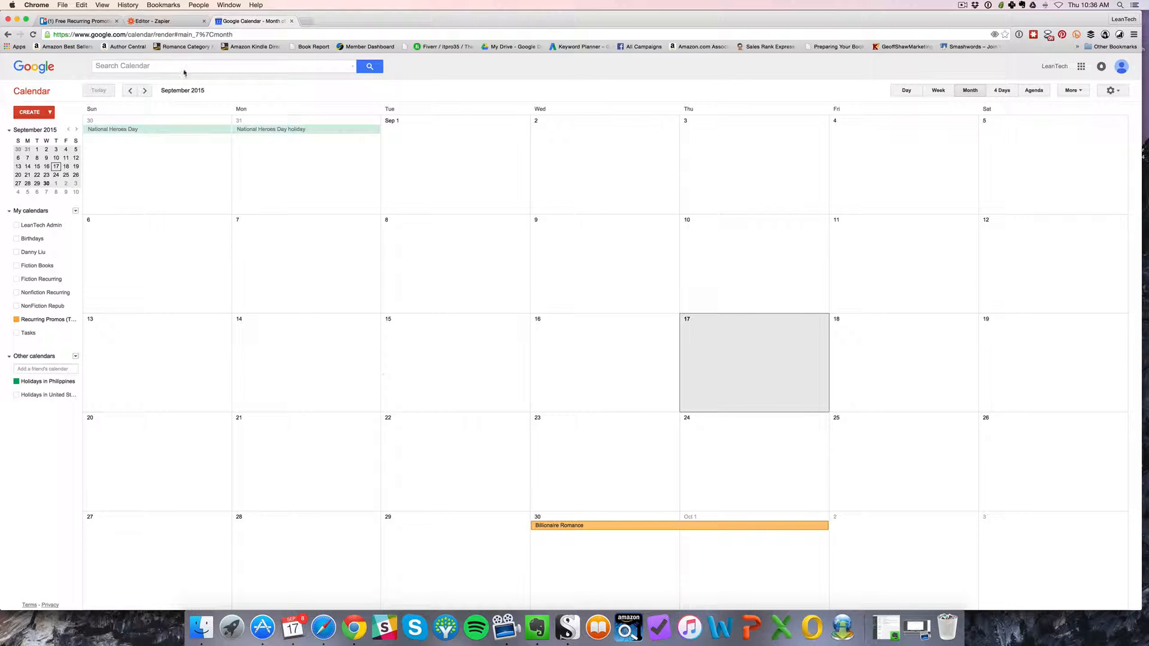
# - Switch to the Zap editor in Zapier and test the KDP Promo Calendar account connection
pyautogui.click(72, 21)
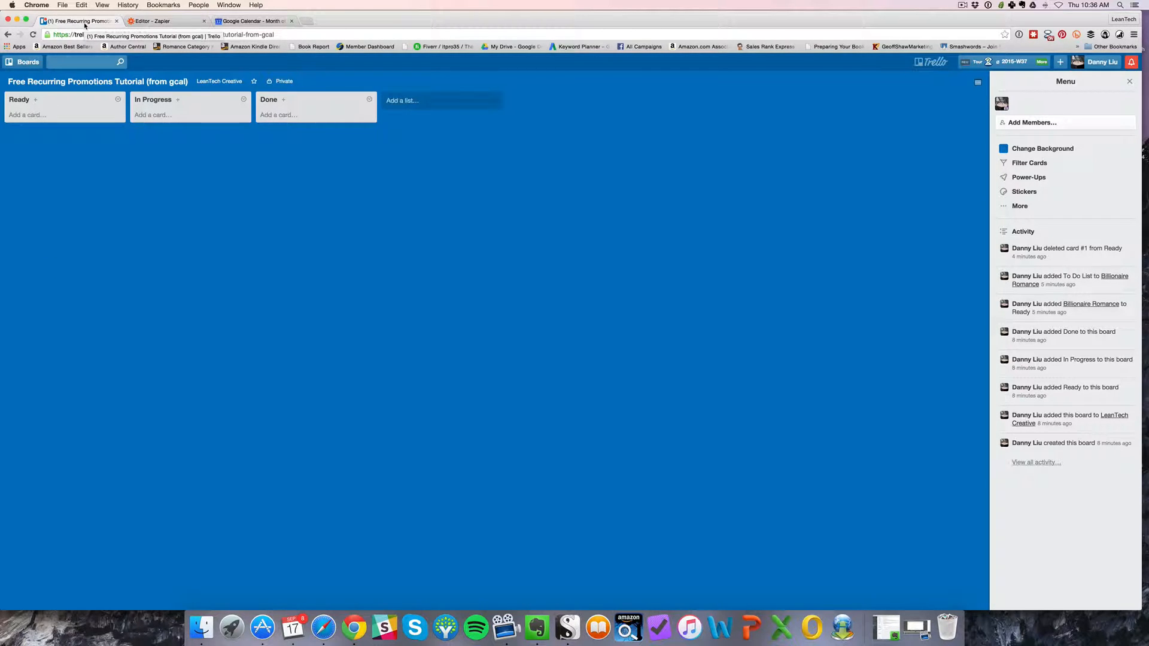
pyautogui.click(137, 21)
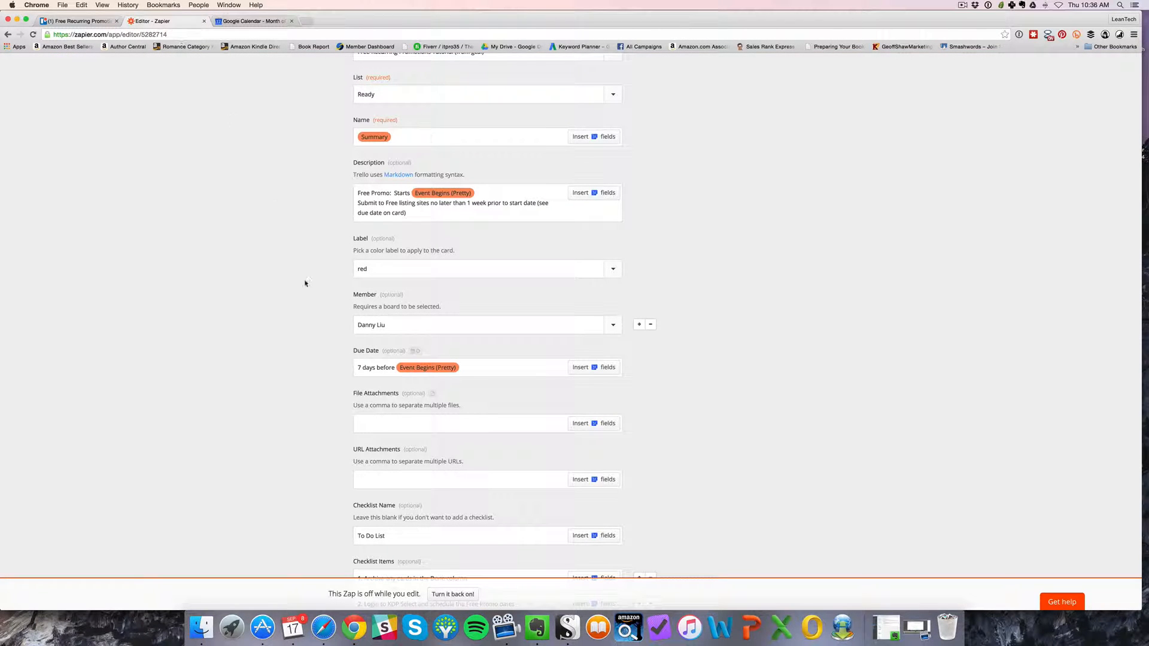
pyautogui.scroll(4, 428, 283)
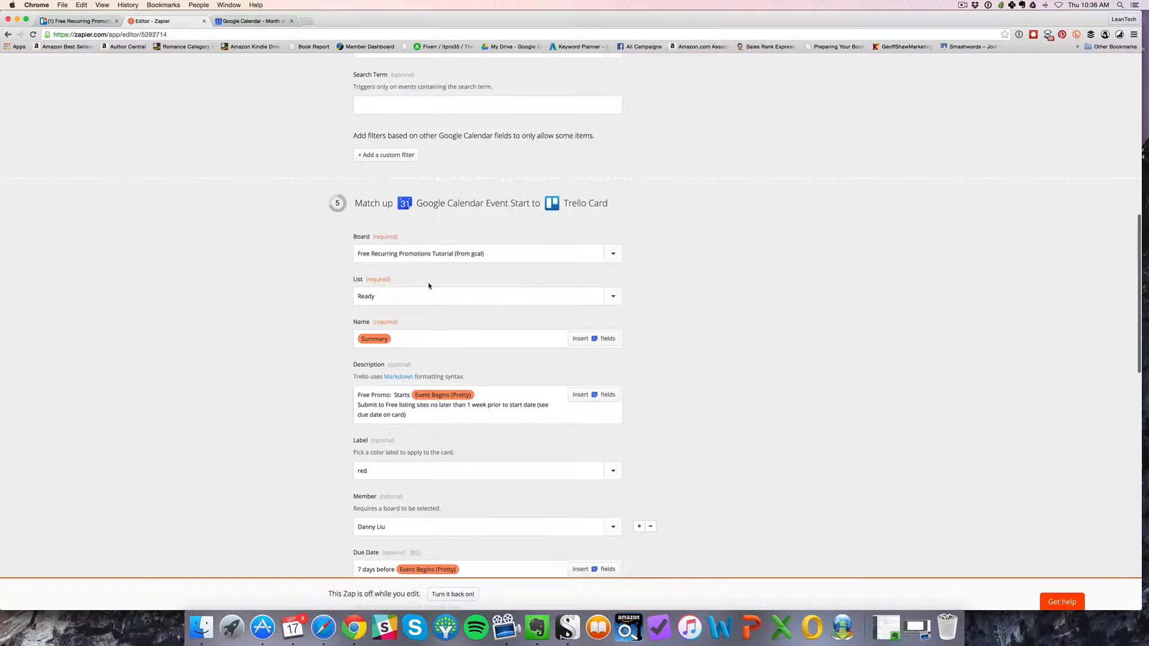
pyautogui.scroll(6, 428, 286)
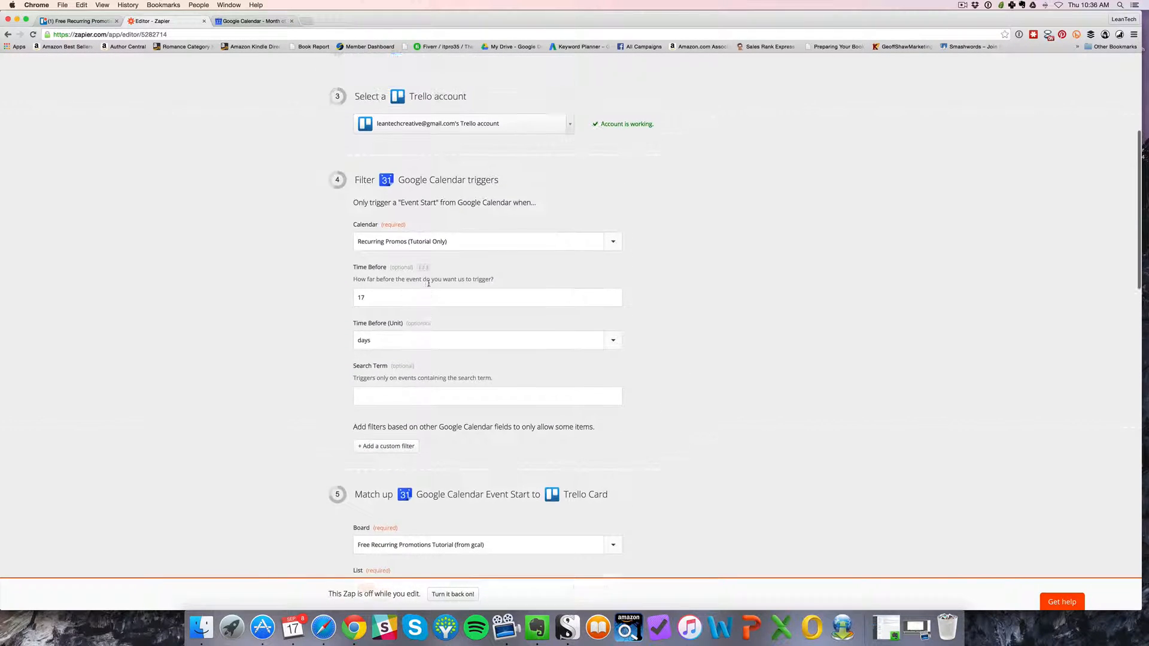
pyautogui.scroll(6, 428, 284)
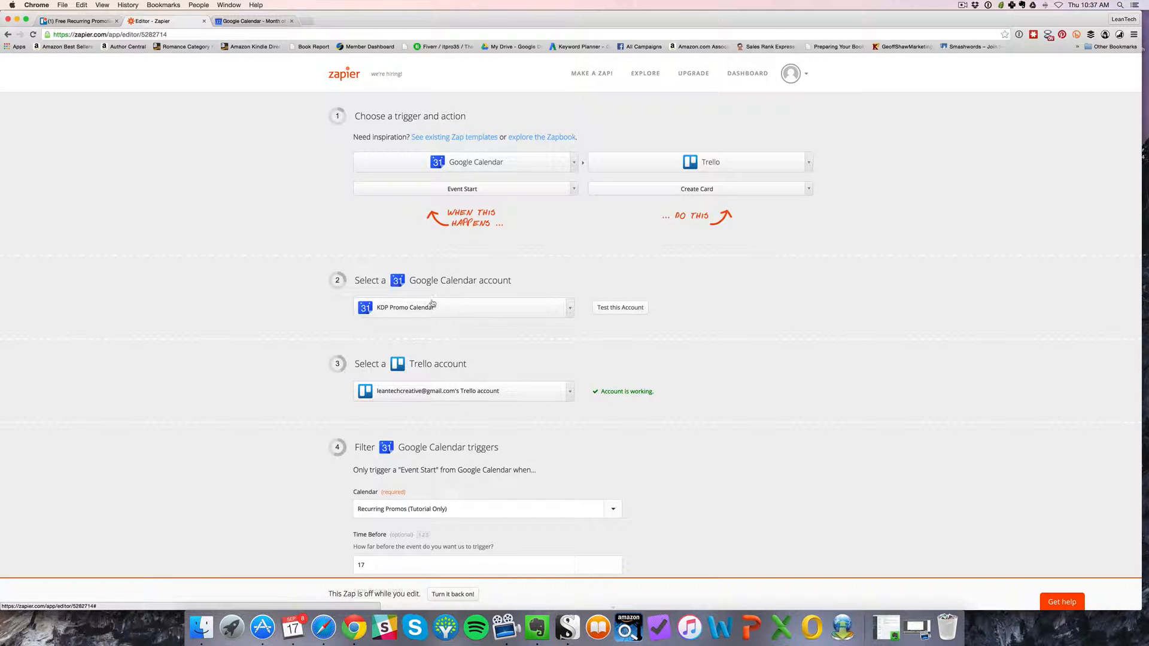
pyautogui.scroll(-1, 433, 304)
pyautogui.click(605, 281)
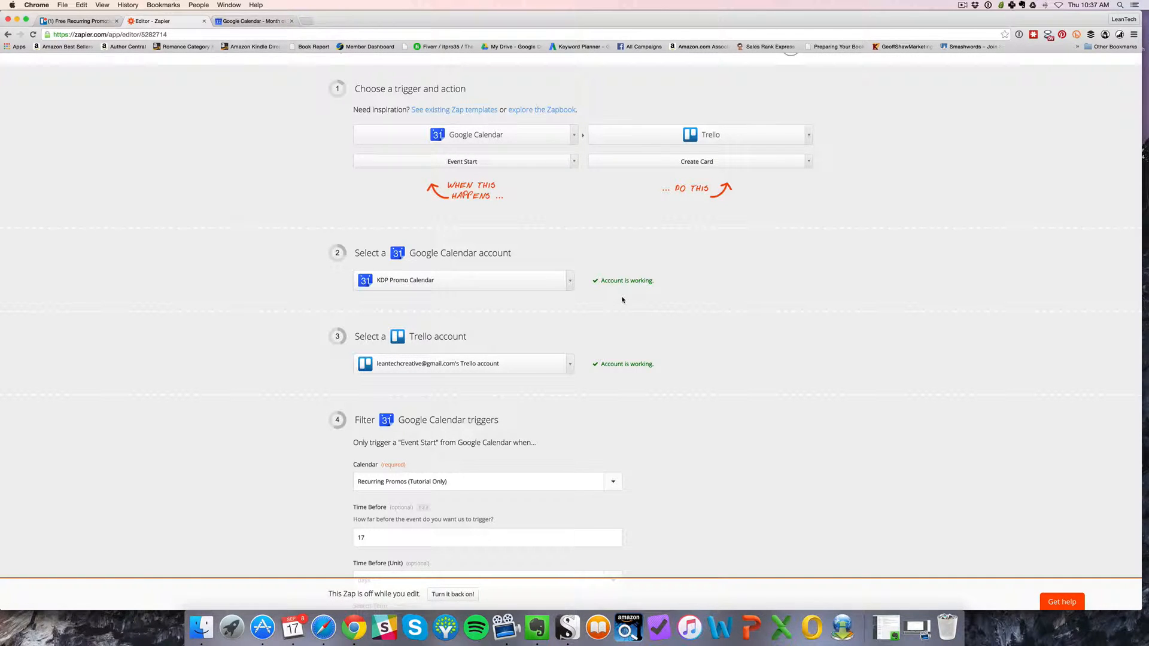
# - Review the Google Calendar trigger filter, including the calendar, the time before the event and its unit
pyautogui.scroll(-5, 623, 299)
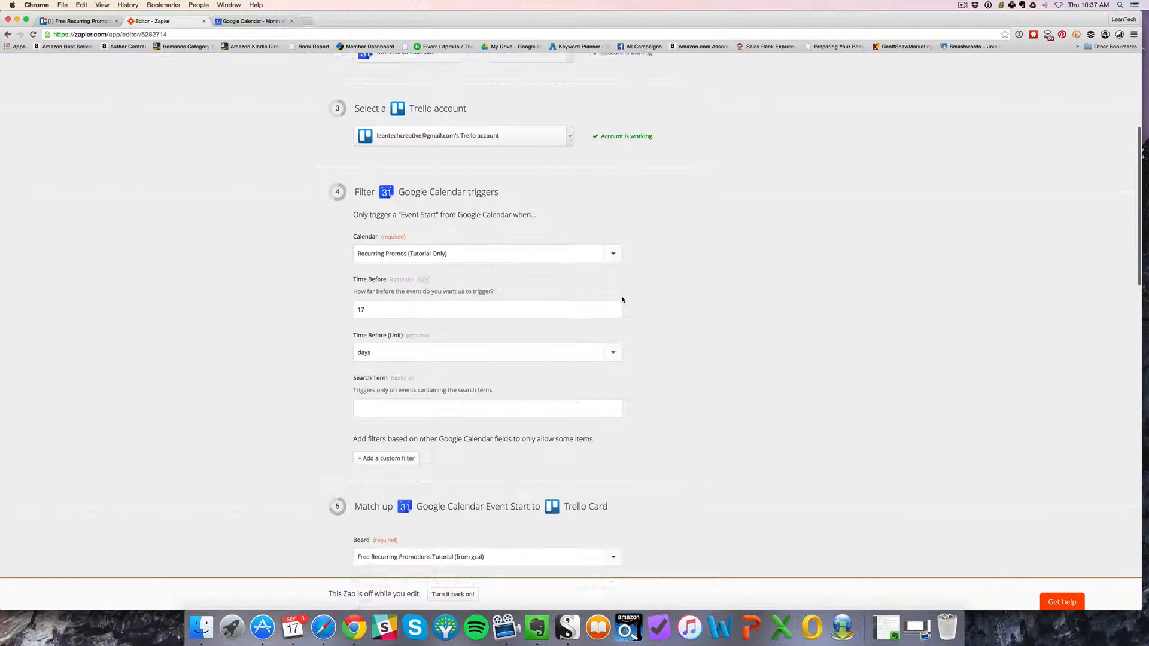
pyautogui.scroll(-1, 623, 299)
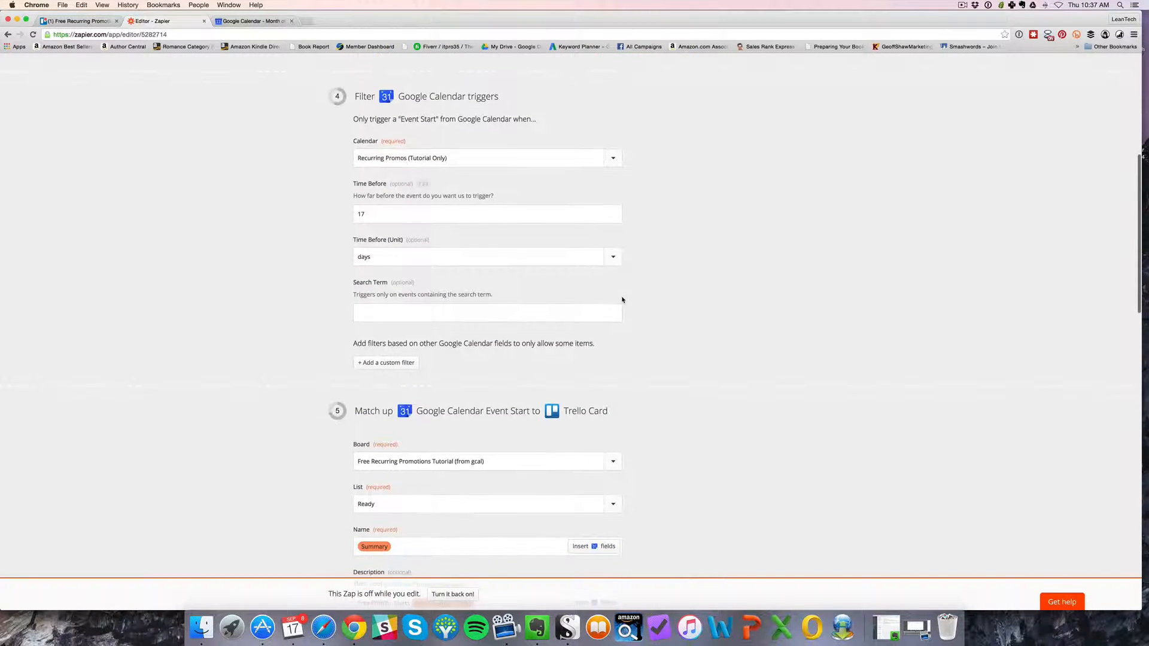
pyautogui.scroll(-1, 622, 300)
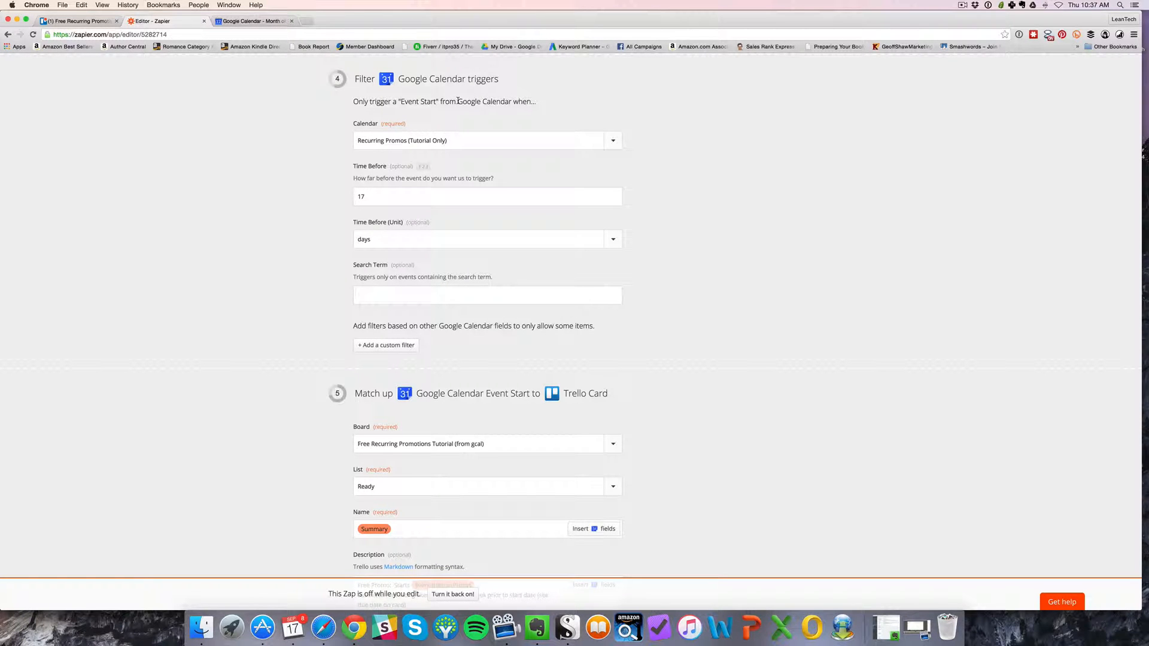
pyautogui.scroll(3, 458, 101)
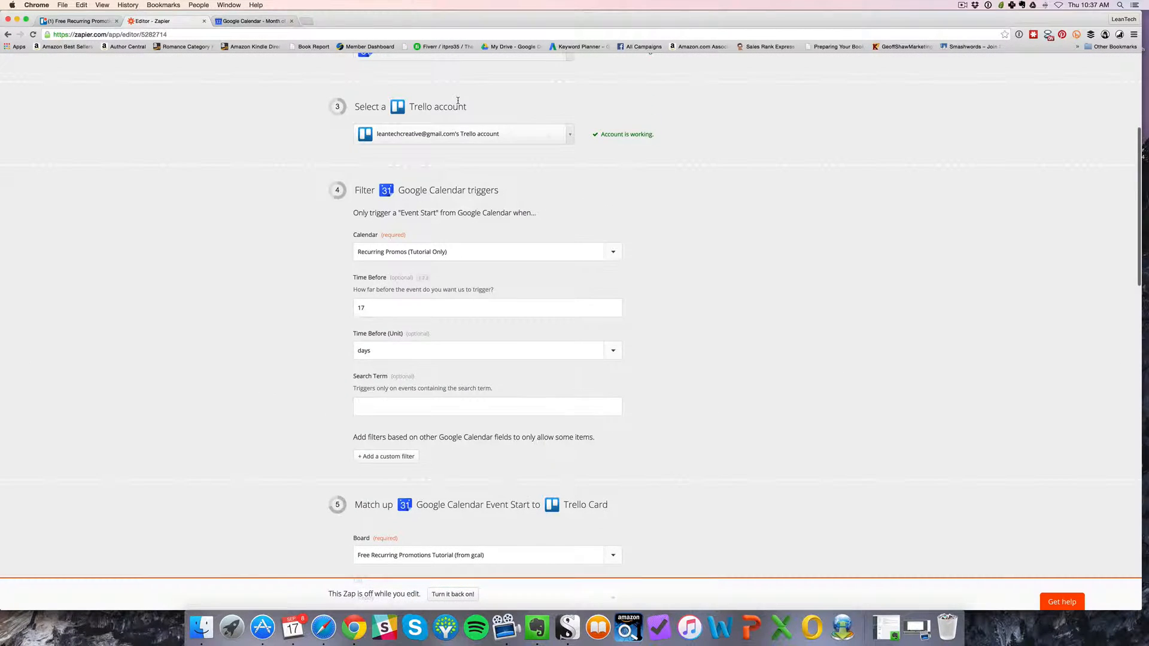
pyautogui.scroll(-3, 458, 101)
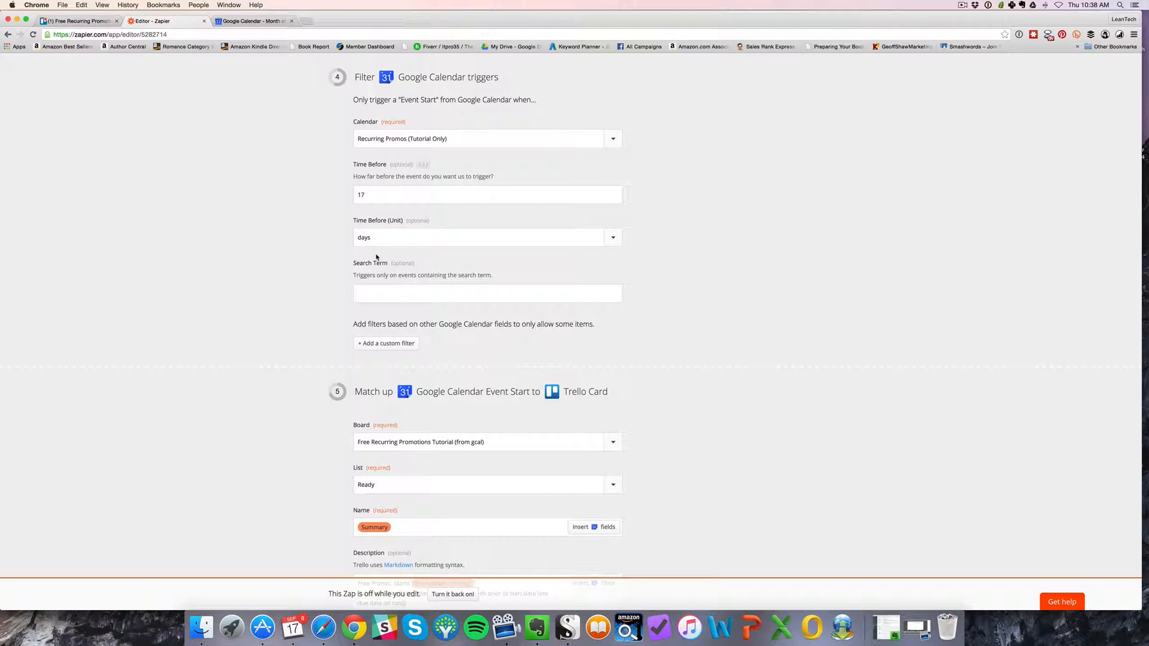
# - Compare the board and list chosen for the Zap's Trello card with the lists on the tutorial board in Trello
pyautogui.scroll(-5, 378, 320)
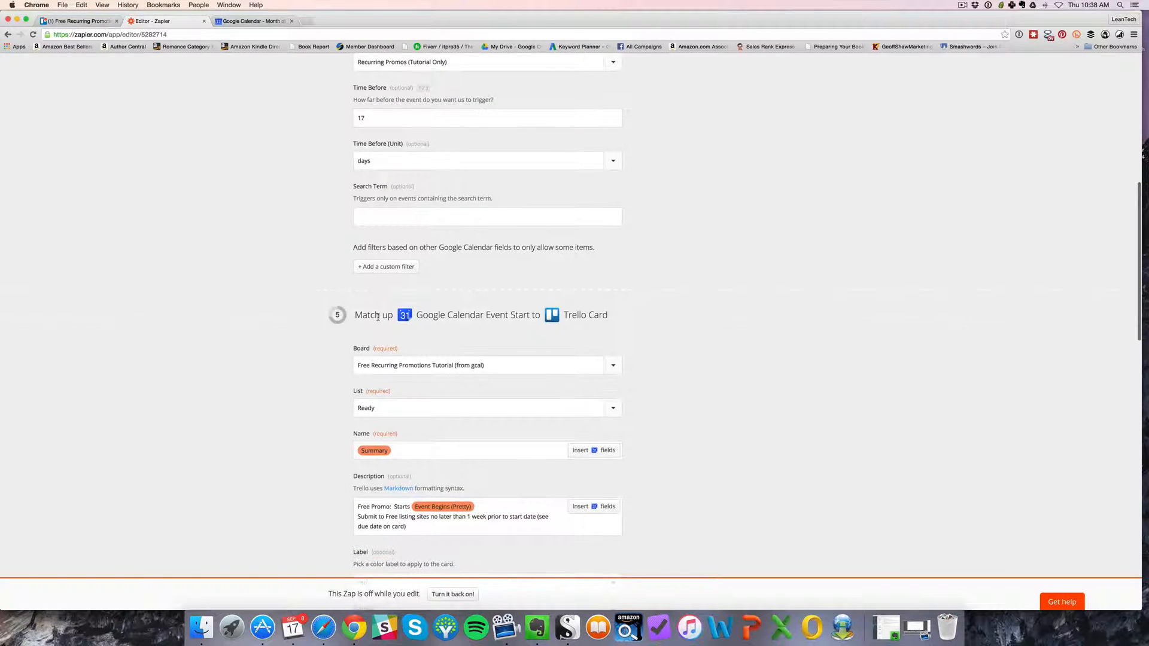
pyautogui.scroll(-5, 378, 318)
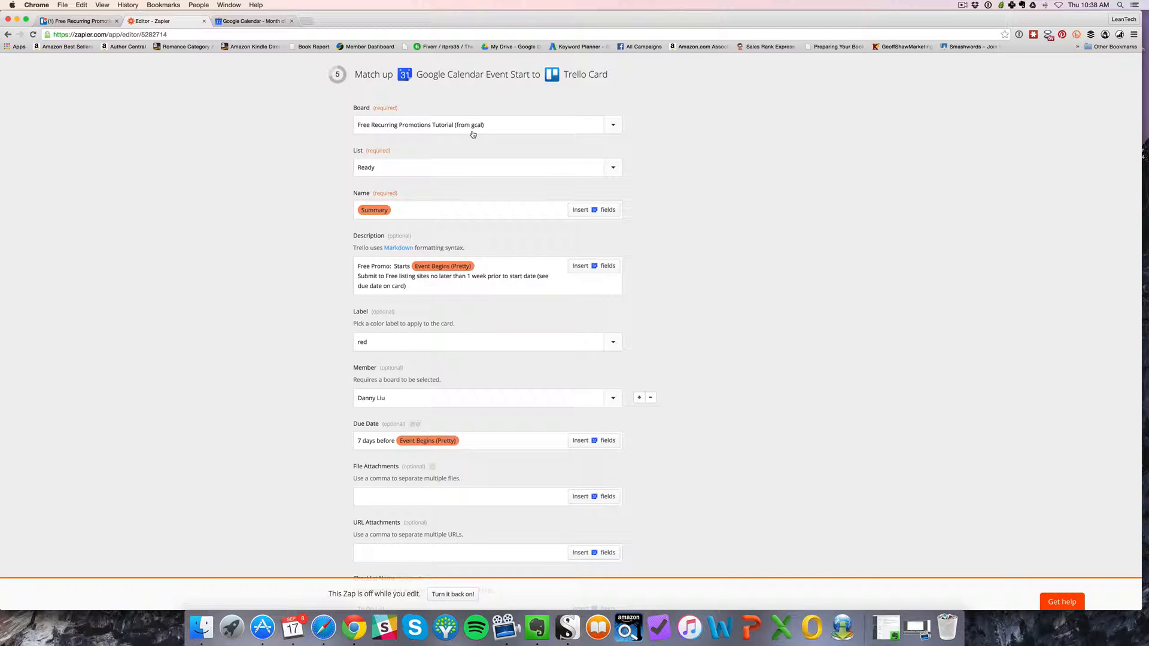
pyautogui.click(86, 22)
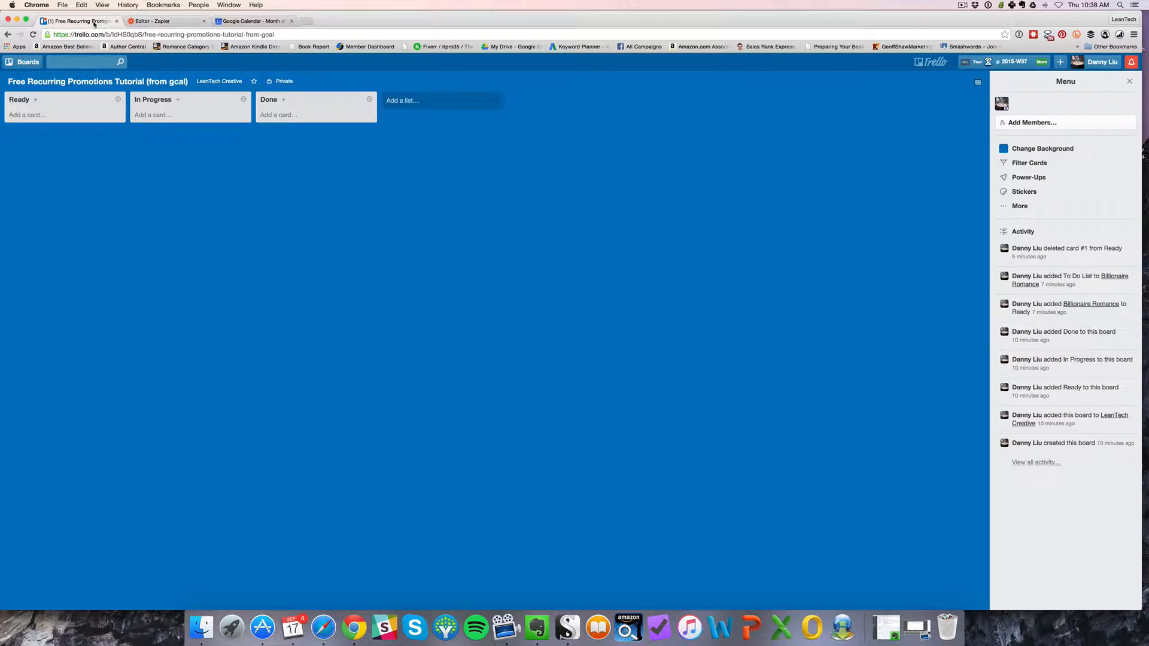
pyautogui.click(140, 23)
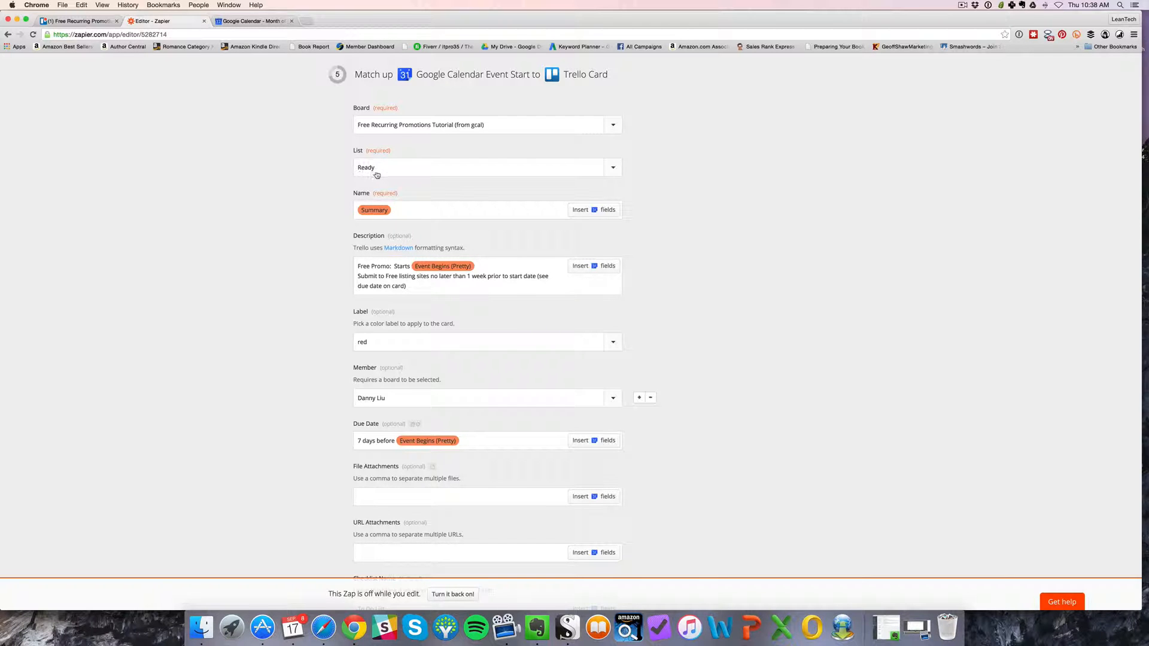
pyautogui.click(90, 21)
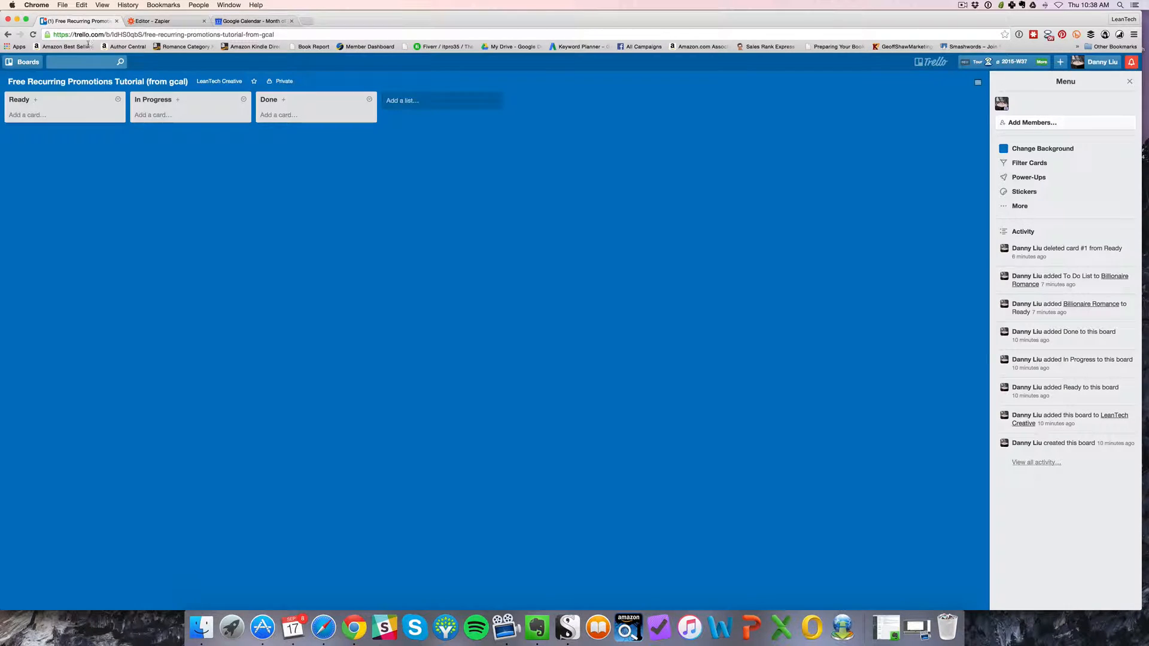
pyautogui.click(160, 22)
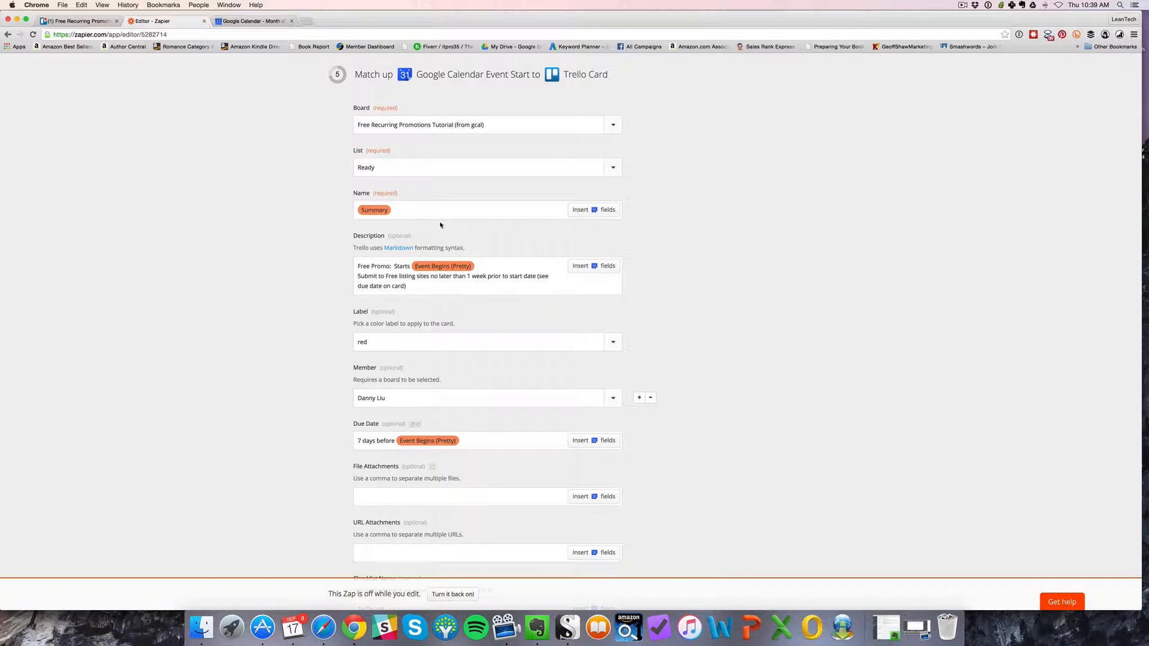
# - Examine the calendar fields available for the card name and the card's description, label, member, due date and checklist settings
pyautogui.click(607, 211)
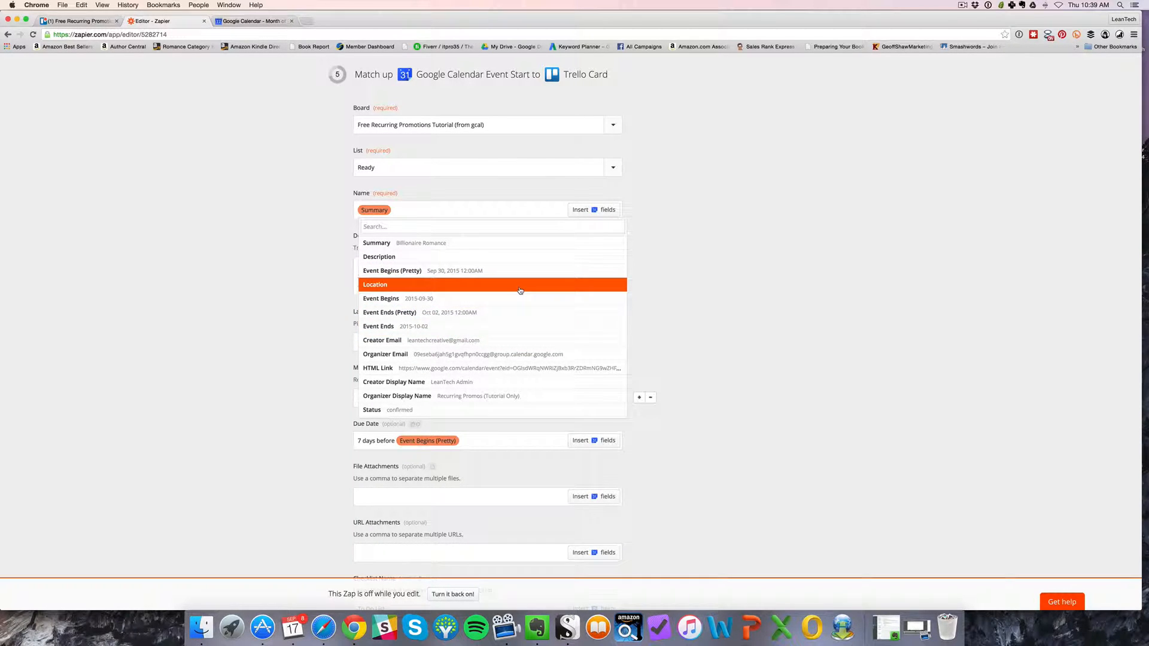
pyautogui.click(661, 261)
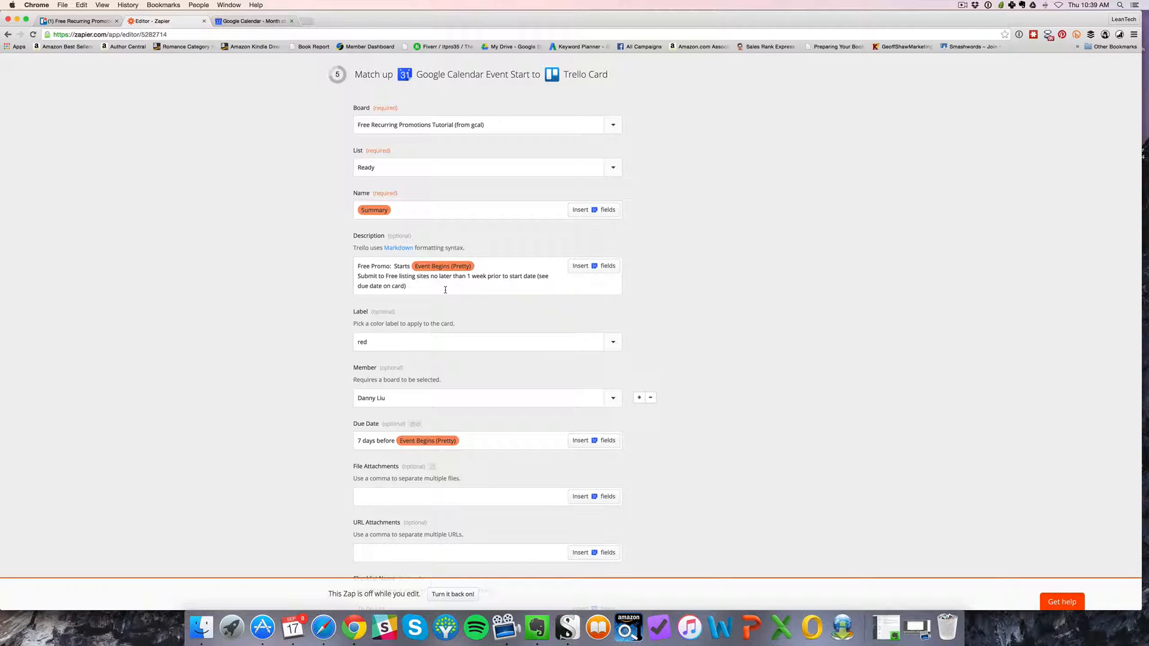
pyautogui.scroll(-5, 446, 289)
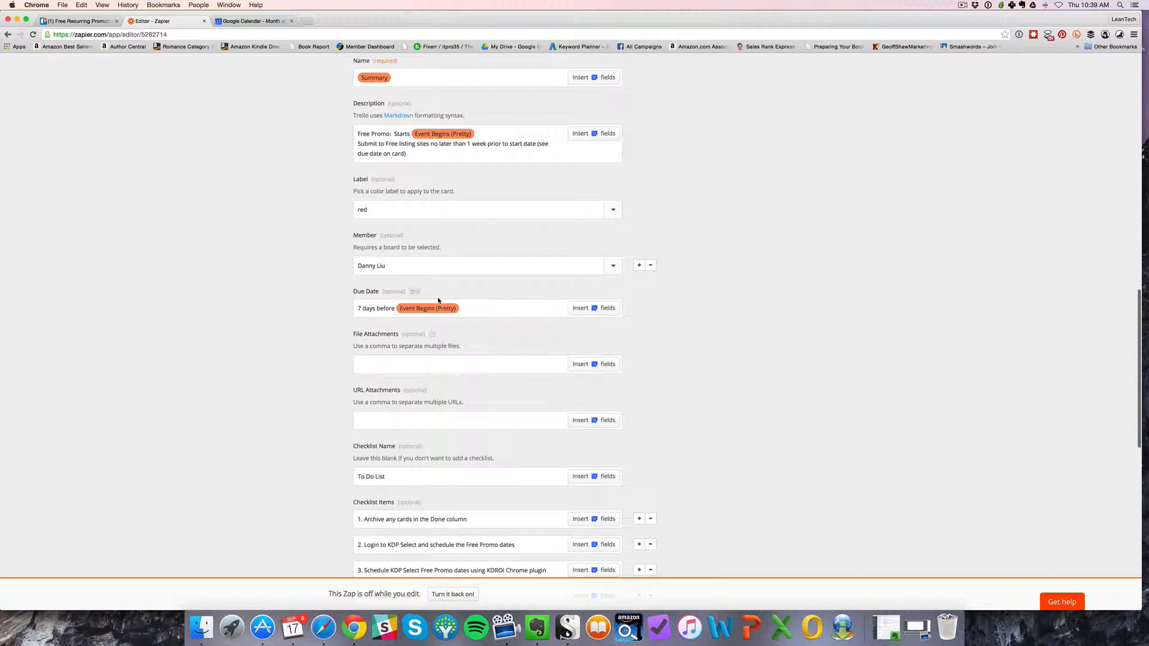
pyautogui.scroll(-2, 438, 301)
pyautogui.scroll(-1, 438, 301)
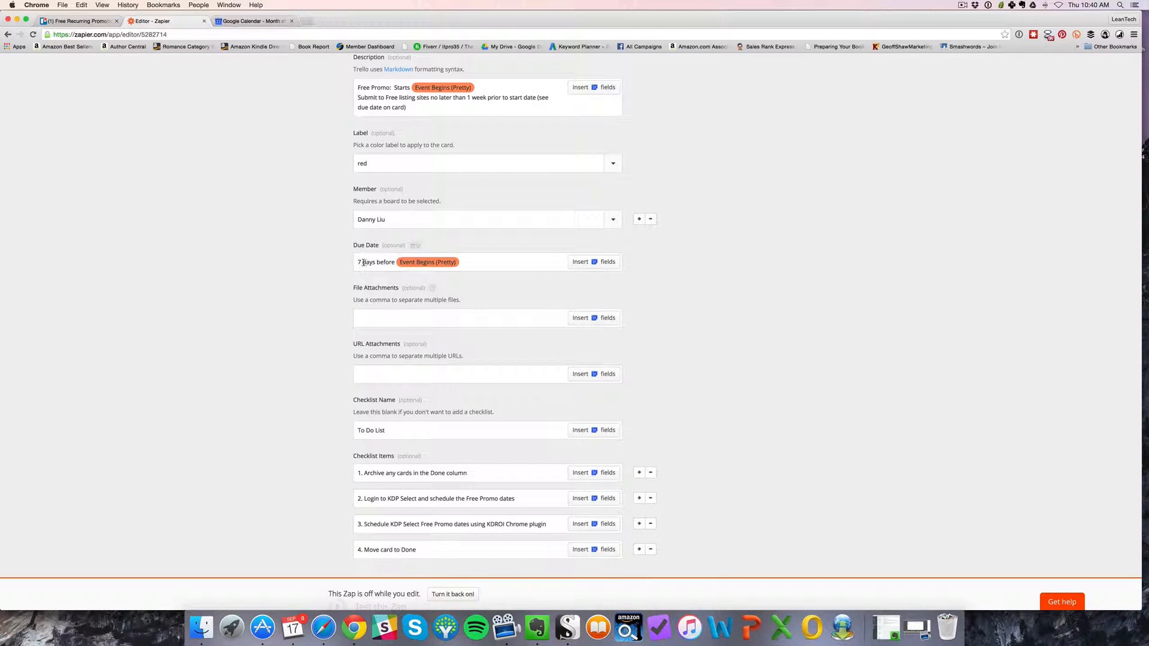
pyautogui.scroll(-2, 442, 298)
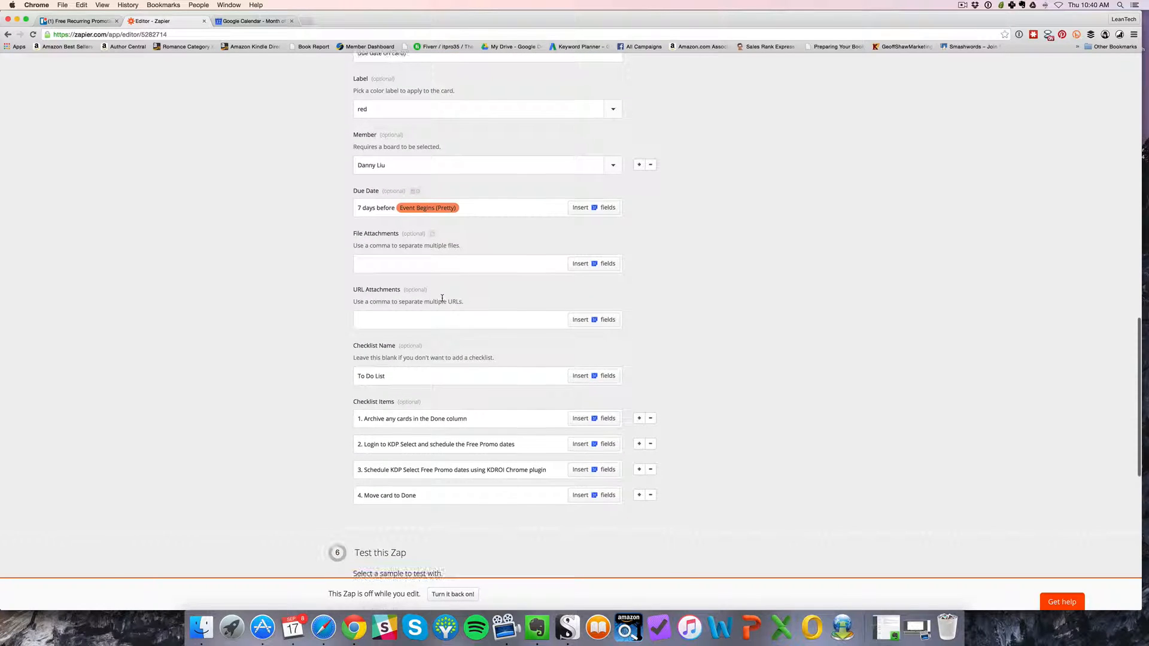
pyautogui.scroll(-5, 442, 298)
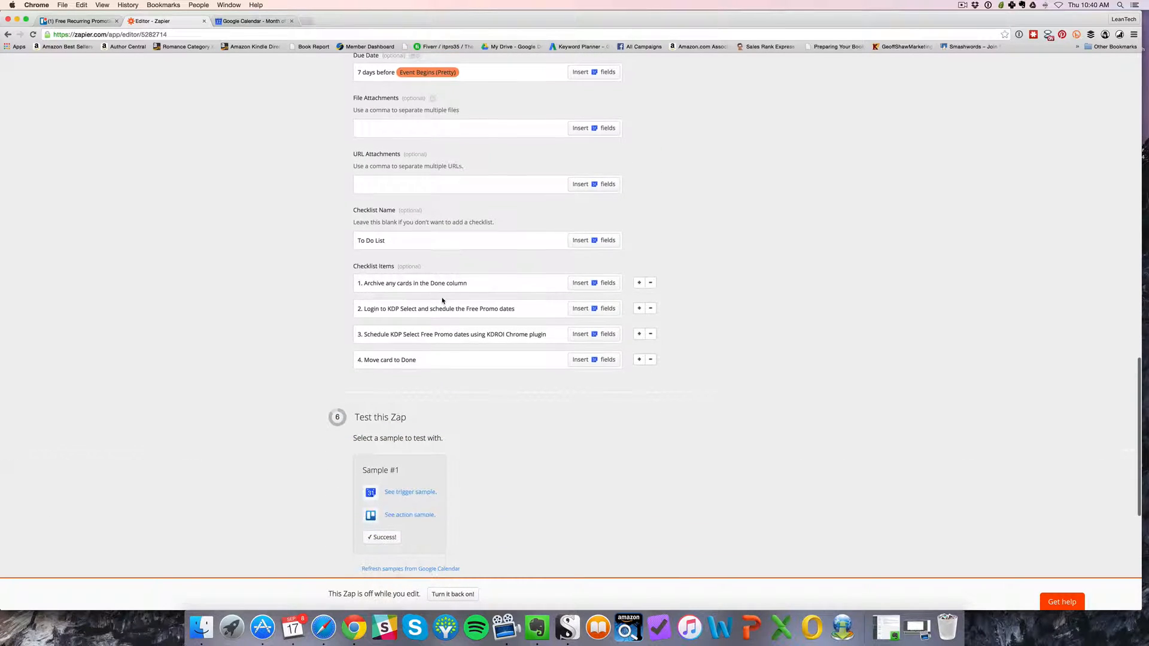
pyautogui.scroll(-1, 443, 300)
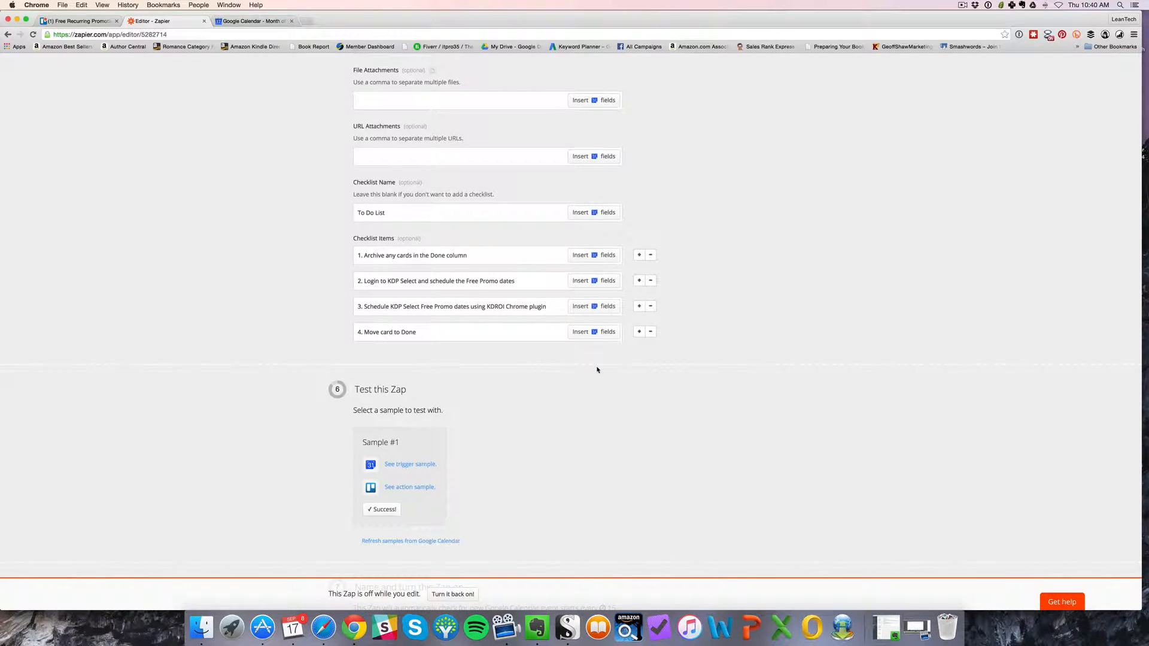
# - Refresh the Zap's test samples from Google Calendar, inspect the Trello action sample, and return to the Trello board
pyautogui.scroll(-5, 597, 370)
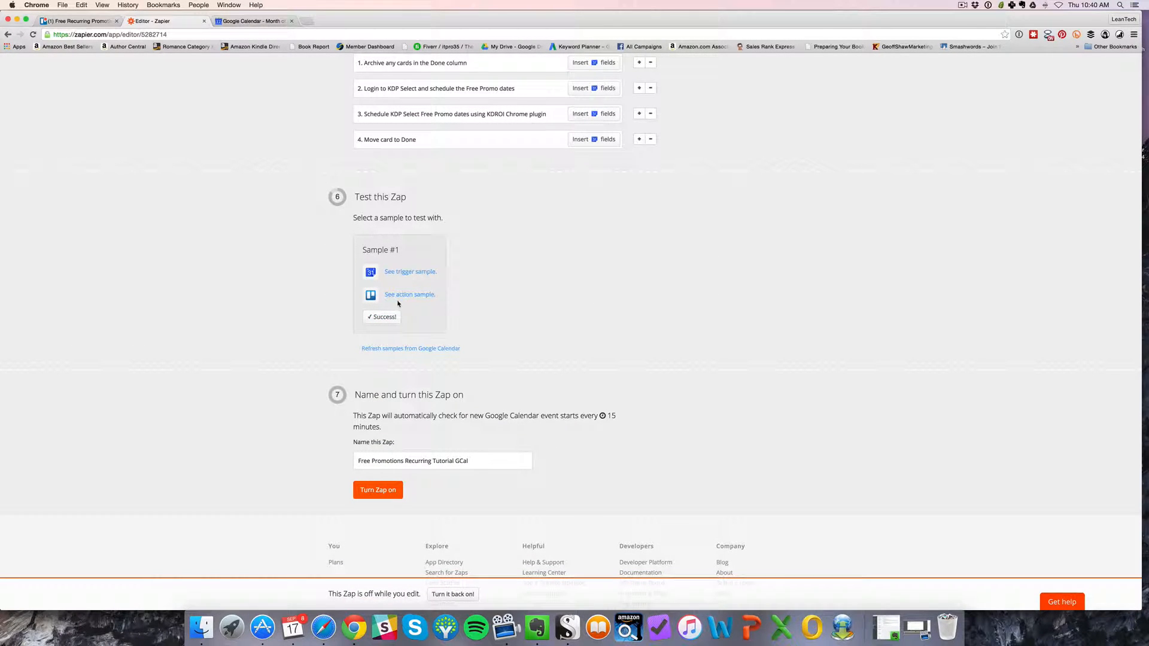
pyautogui.click(388, 348)
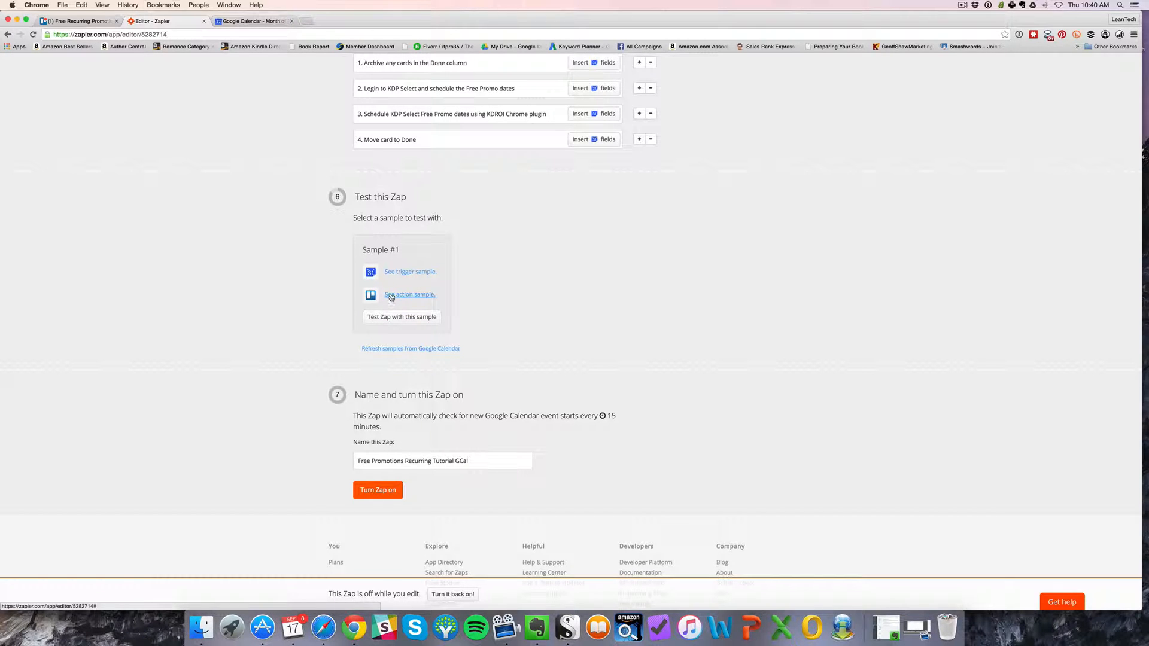
pyautogui.click(412, 296)
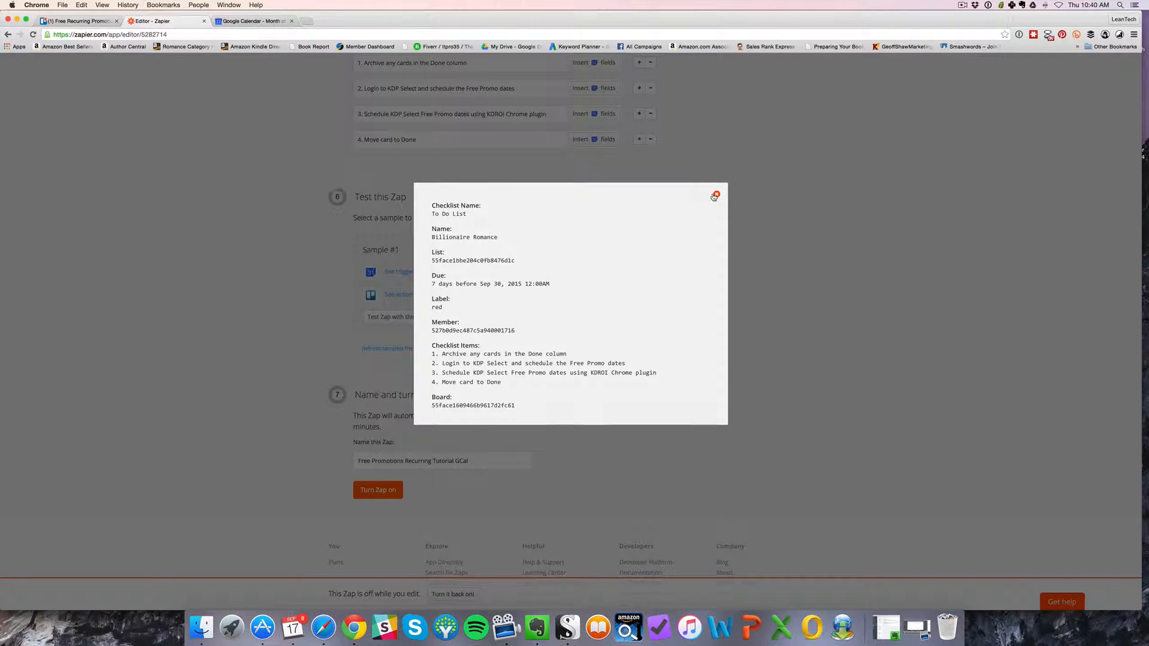
pyautogui.click(716, 194)
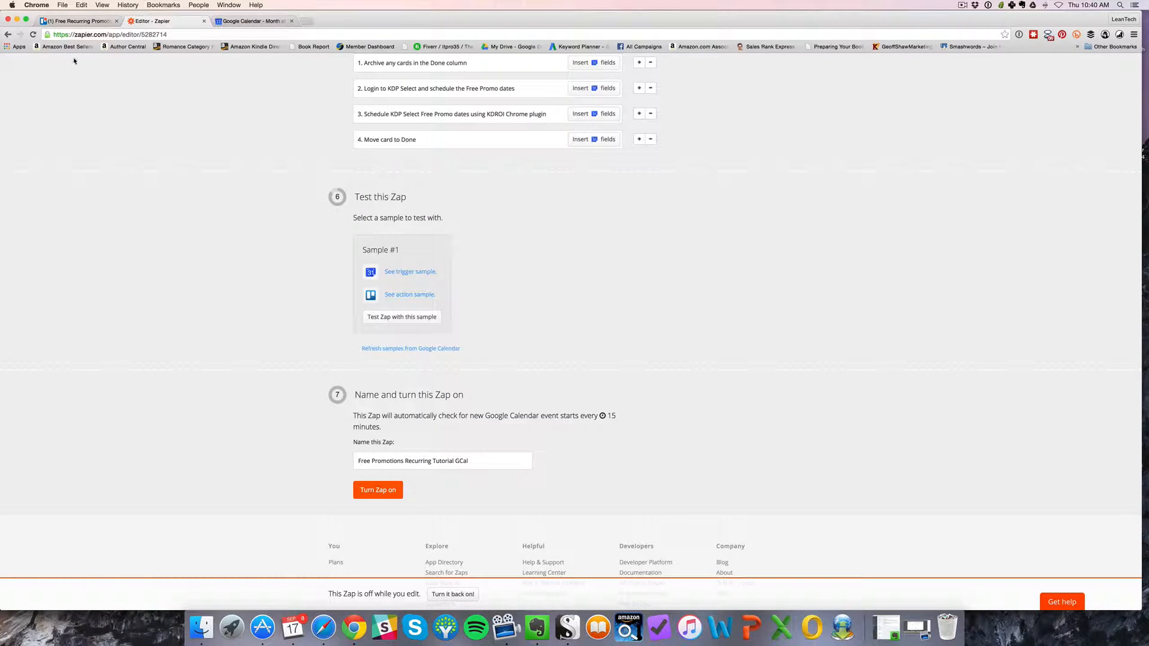
pyautogui.click(59, 23)
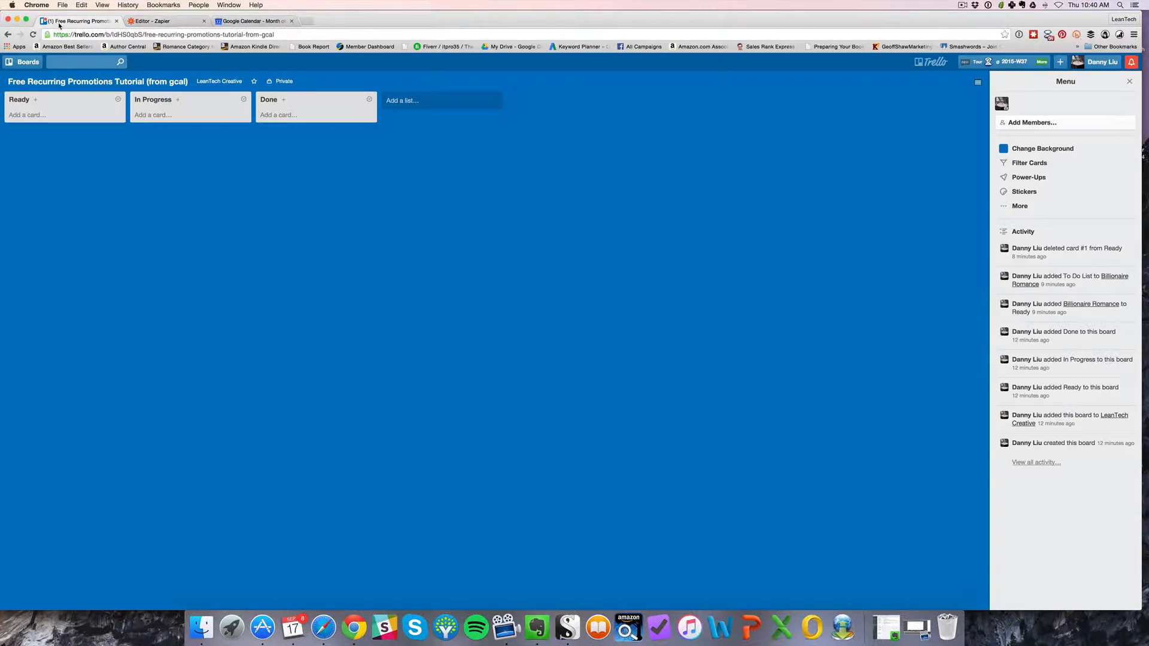
# - Test the Zap with Sample #1 in Zapier, and inspect the resulting Billionaire Romance card's details on the Trello board
pyautogui.click(150, 23)
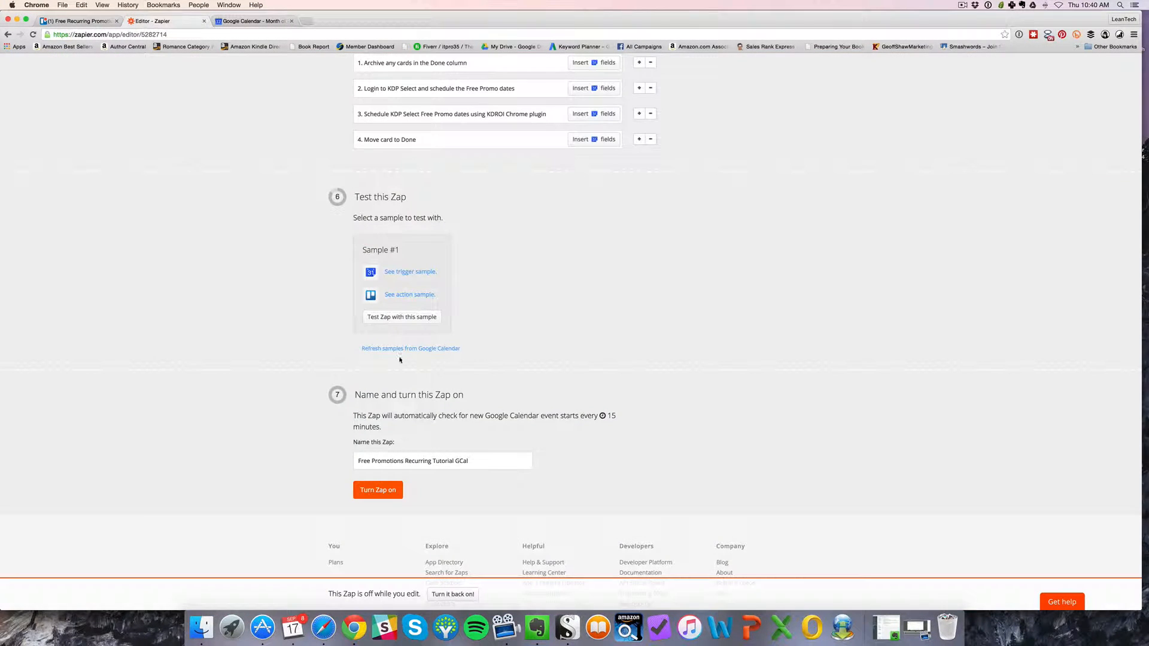
pyautogui.click(395, 318)
pyautogui.click(79, 23)
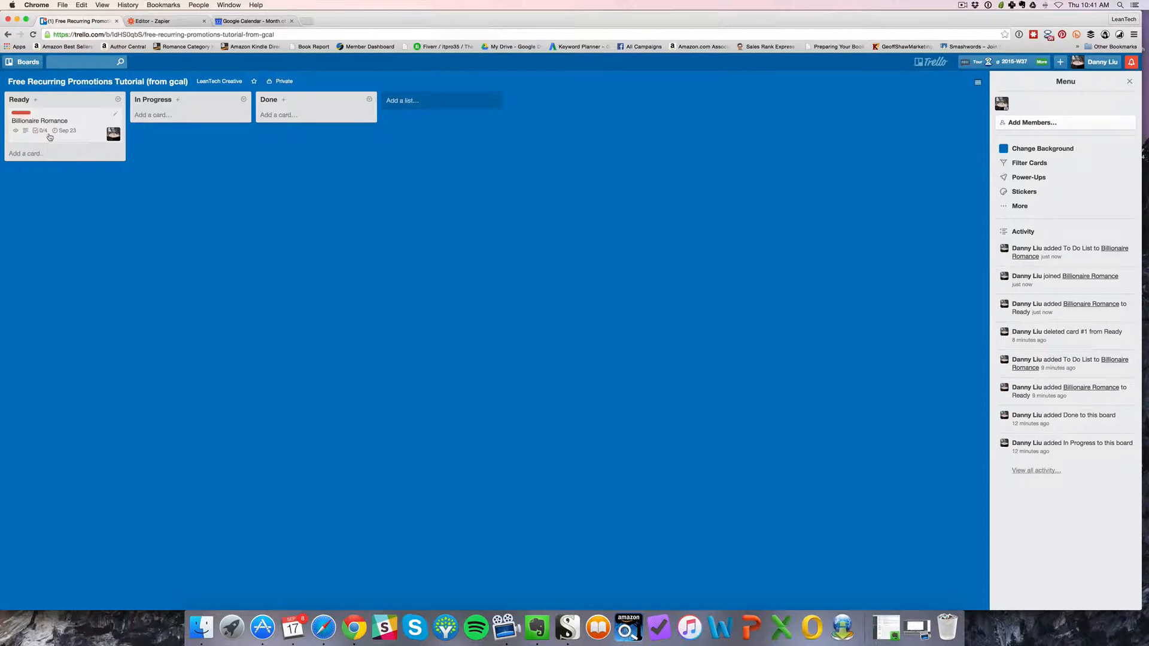
pyautogui.click(50, 136)
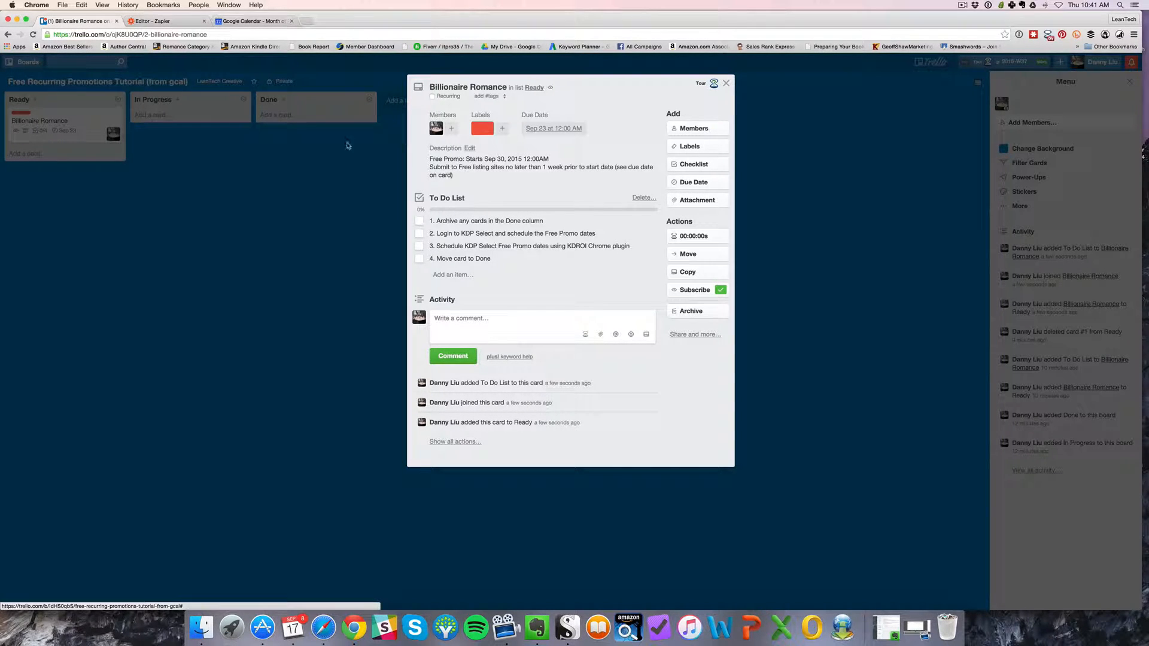
pyautogui.click(218, 166)
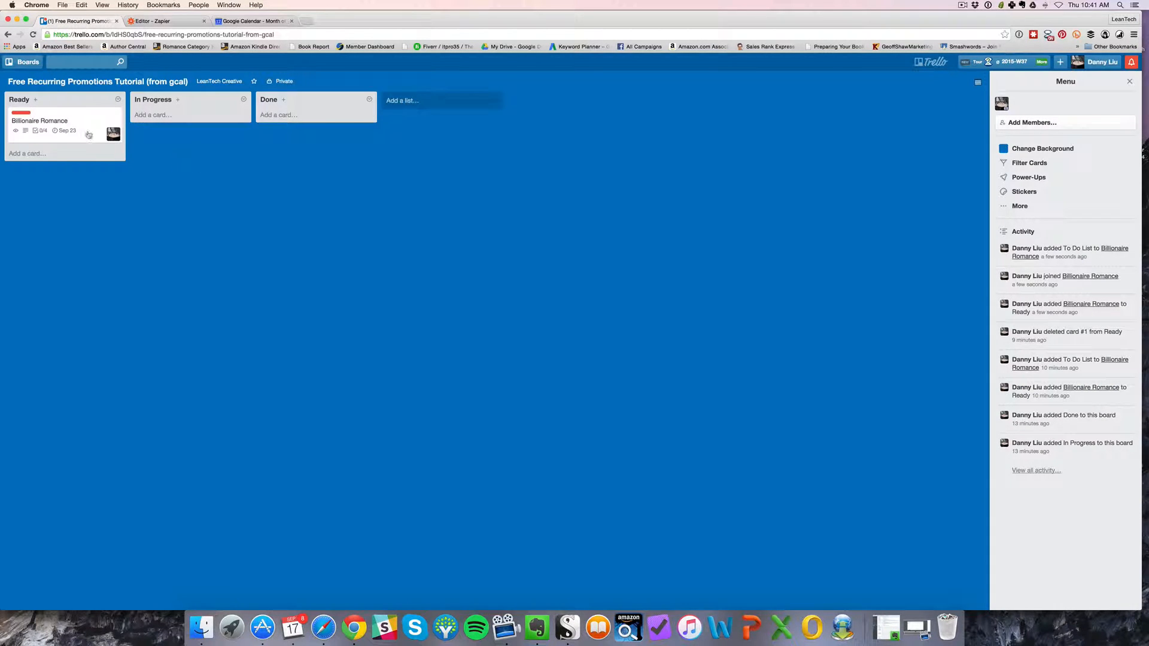
# - Move the Billionaire Romance card from Ready to In Progress and mark all four of its To Do List items complete
pyautogui.moveTo(52, 121); pyautogui.dragTo(180, 123)
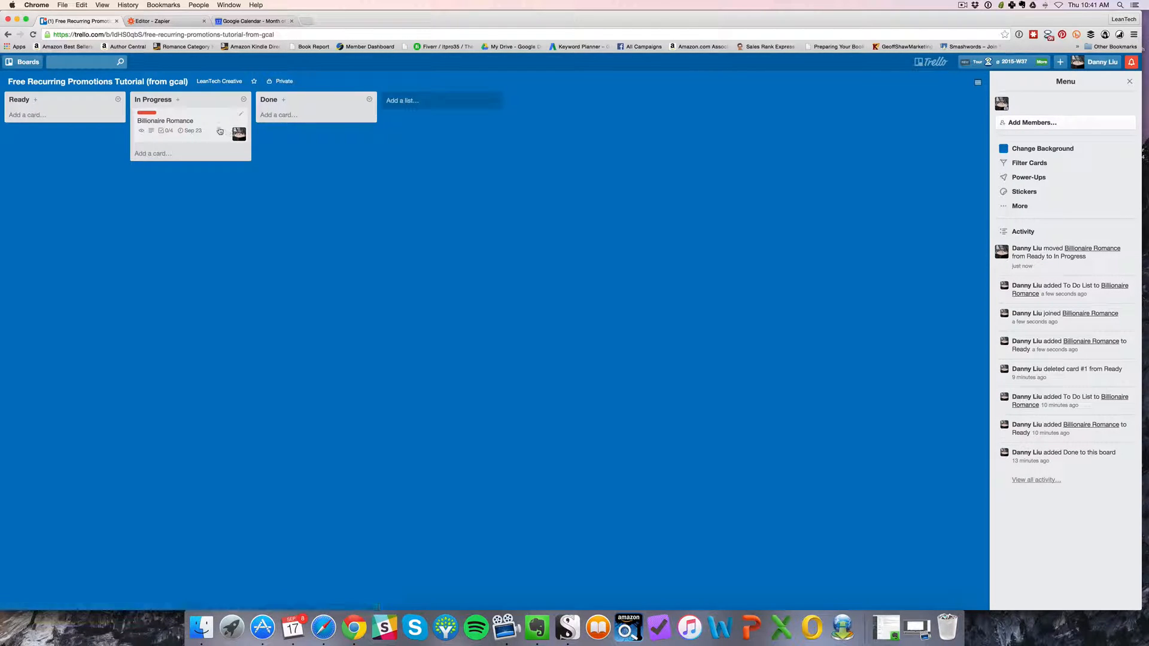
pyautogui.click(198, 127)
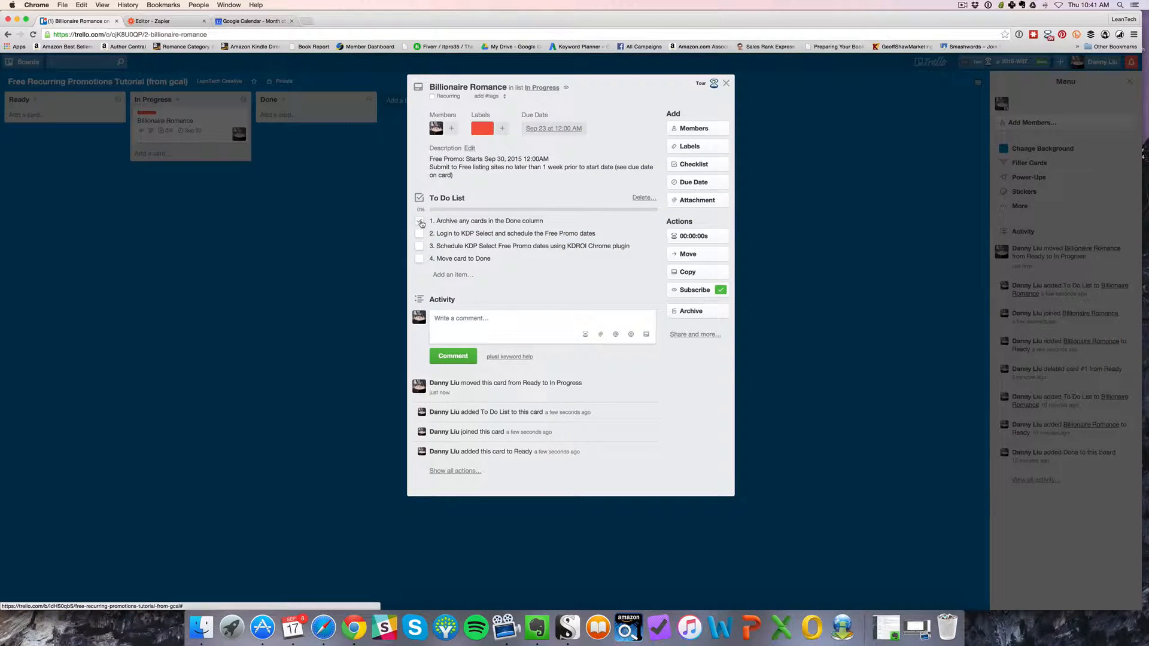
pyautogui.click(419, 221)
pyautogui.click(419, 233)
pyautogui.click(419, 246)
pyautogui.click(419, 257)
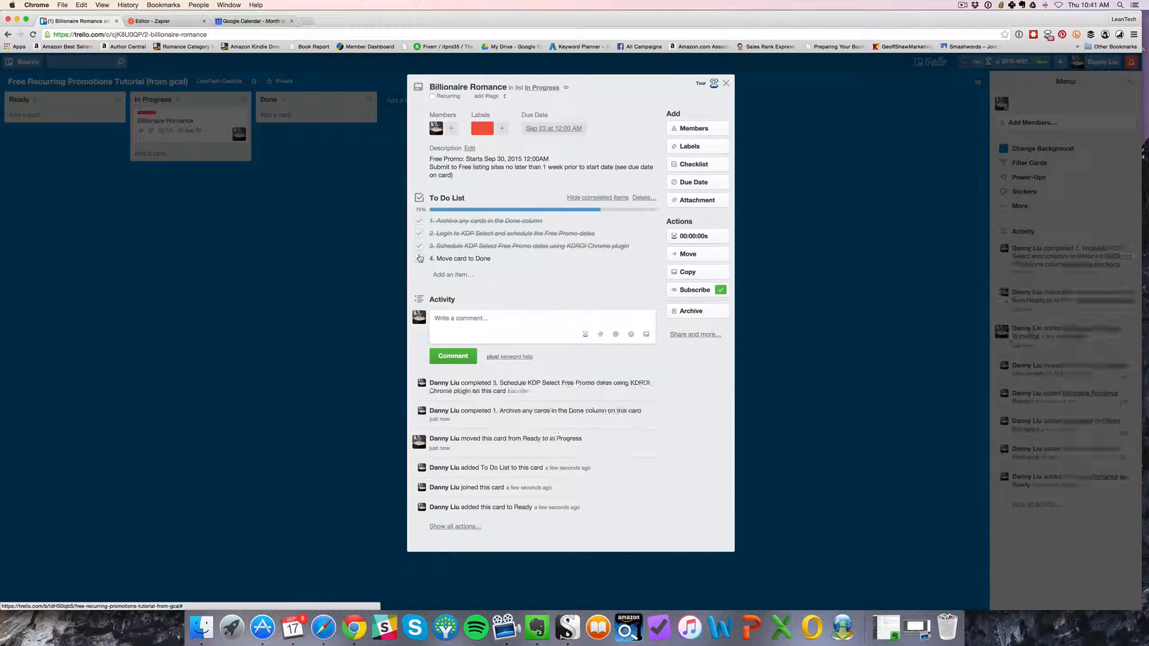
# - Close the Billionaire Romance card's details and move the card from In Progress to the Done list
pyautogui.click(338, 259)
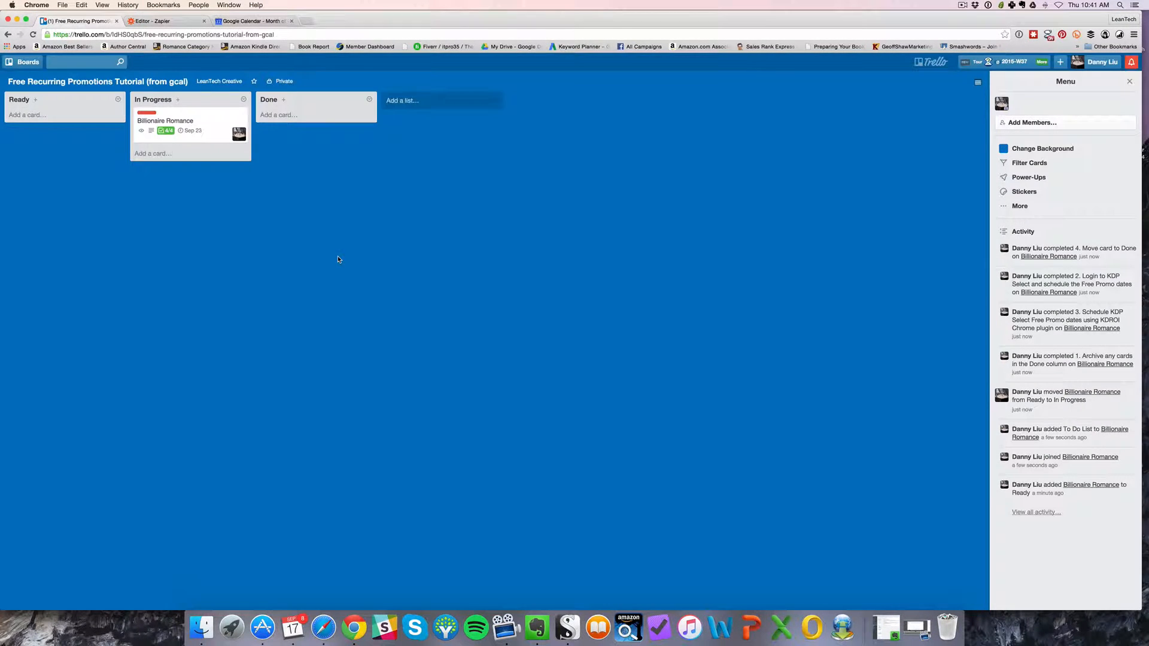
pyautogui.moveTo(192, 123); pyautogui.dragTo(317, 124)
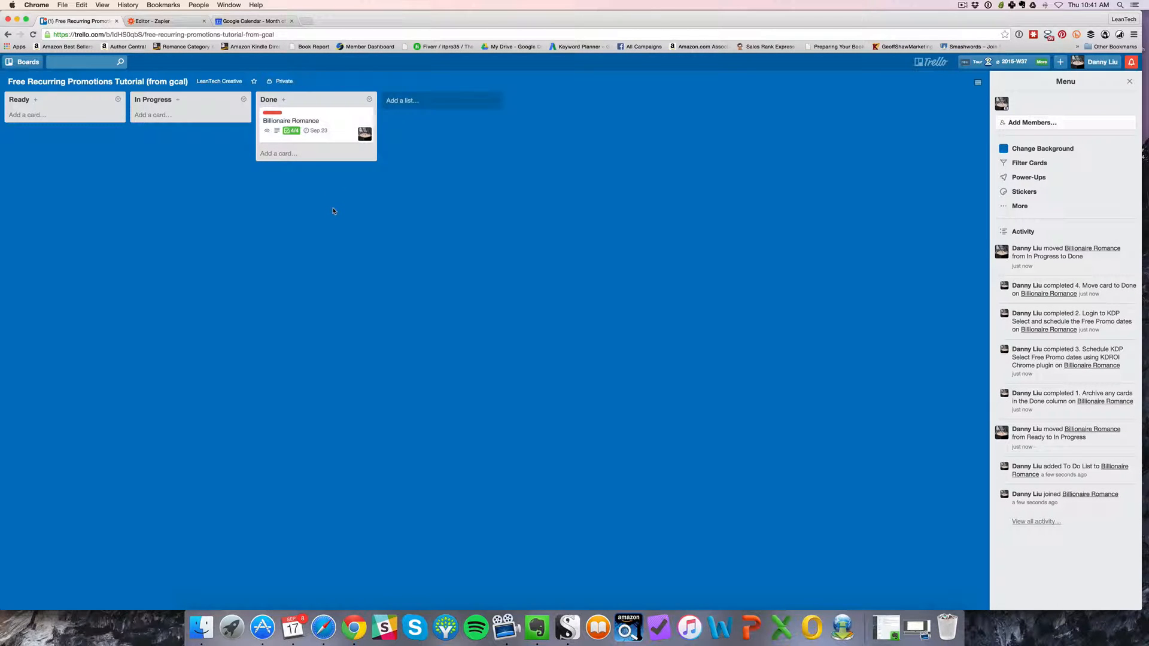